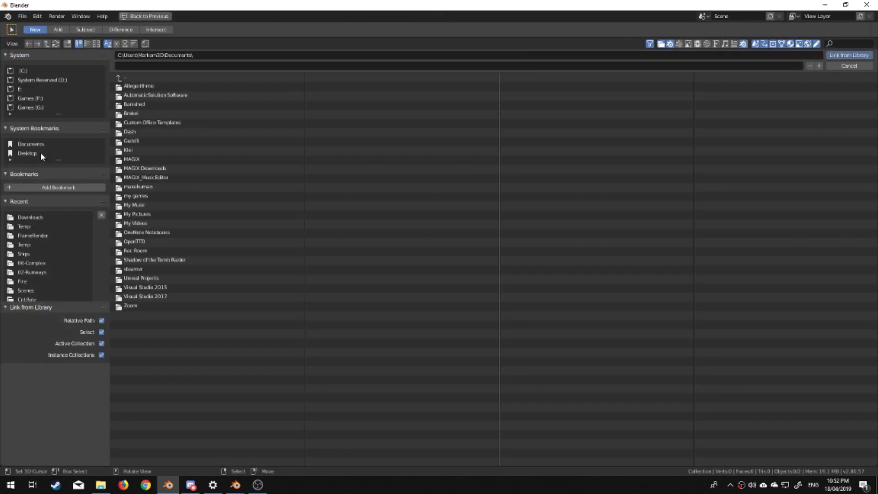
# Link the Podracer collection from 246PodConcept.blend in the YoutubeCourse folder on the G: drive.
pyautogui.click(35, 108)
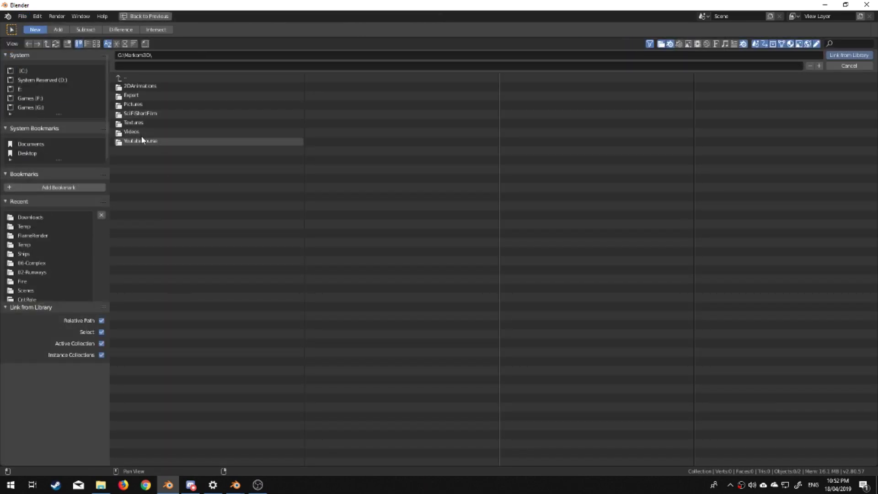
pyautogui.click(142, 141)
pyautogui.click(170, 304)
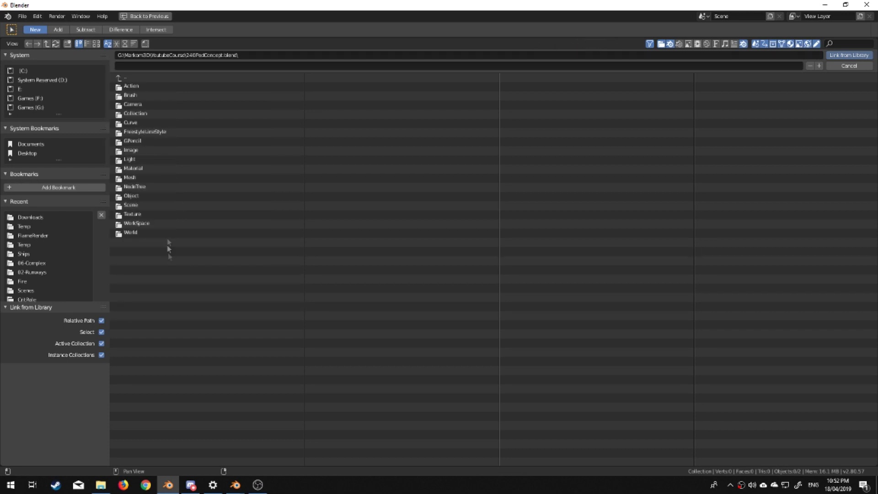
pyautogui.click(146, 113)
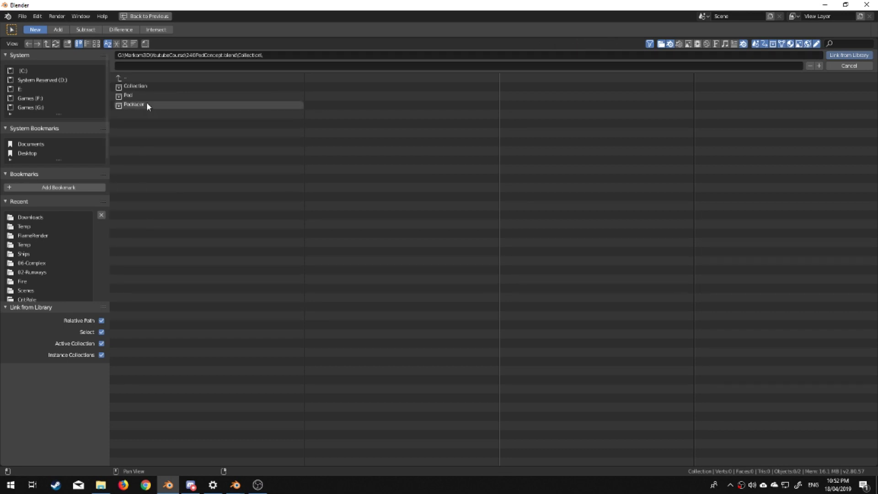
pyautogui.click(146, 105)
pyautogui.doubleClick(147, 105)
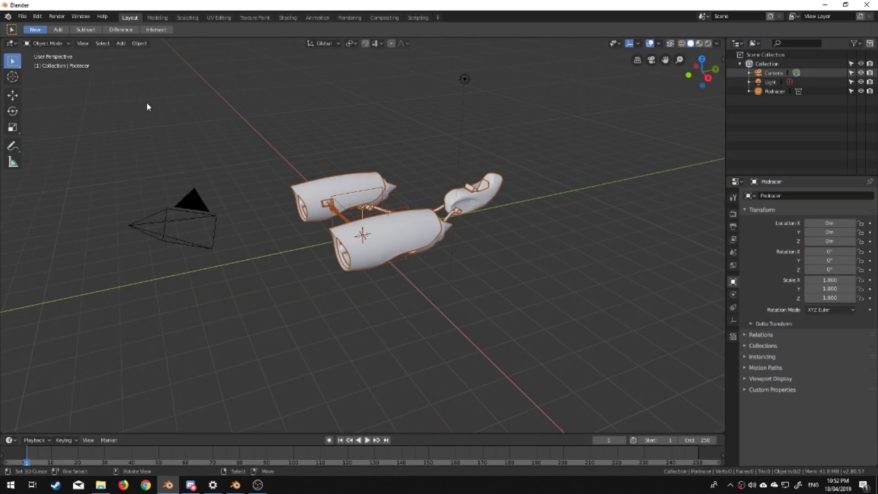
# Examine the linked podracer from the front and side, checking how it looks in rendered shading.
pyautogui.moveTo(338, 263); pyautogui.dragTo(427, 273, button='middle')
pyautogui.scroll(2, 423, 270)
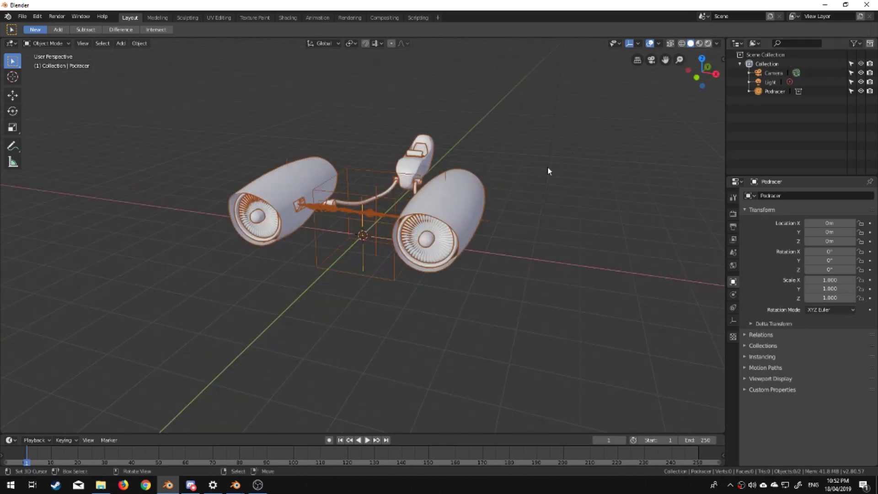
pyautogui.hotkey('shift', 'z')
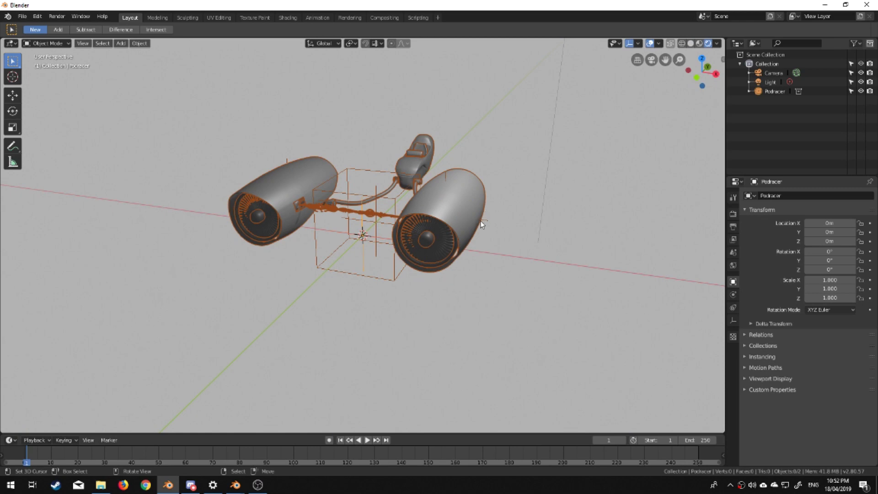
pyautogui.moveTo(481, 224); pyautogui.dragTo(356, 187, button='middle')
pyautogui.hotkey('shift', 'z')
pyautogui.moveTo(459, 241); pyautogui.dragTo(440, 249, button='middle')
# Add a mesh plane at the origin and scale it up uniformly into a large ground surface.
pyautogui.hotkey('shift', 'a')
pyautogui.moveTo(438, 247)
pyautogui.click(473, 247)
pyautogui.scroll(-5, 394, 232)
pyautogui.press('s')
pyautogui.click(638, 187)
pyautogui.scroll(-4, 639, 187)
pyautogui.scroll(4, 633, 276)
pyautogui.scroll(-4, 575, 289)
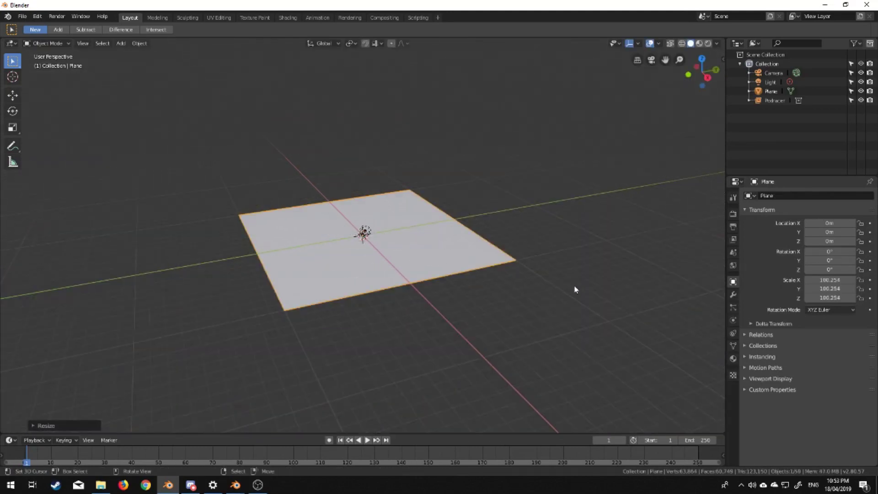
# Stretch the ground plane along the global Y axis into a long strip.
pyautogui.press('s')
pyautogui.press('y')
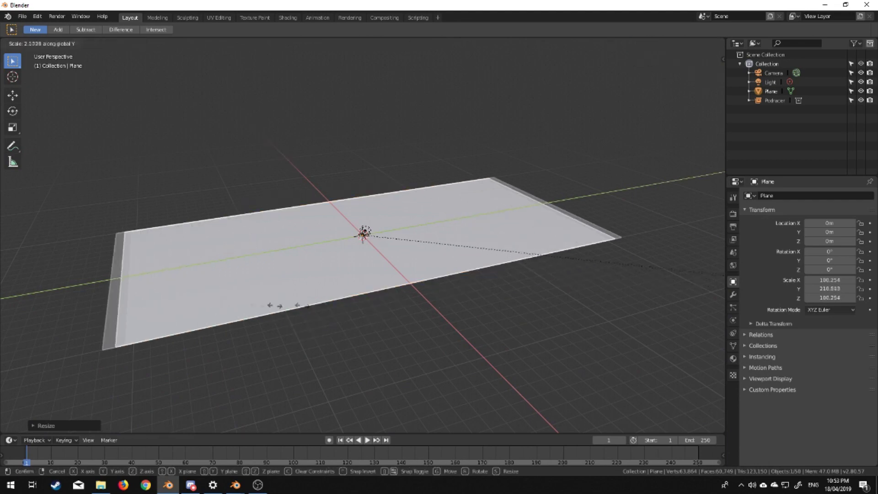
pyautogui.click(525, 351)
# Raise the podracer above the ground to a Z location of about 0.96 m, working in right orthographic view.
pyautogui.moveTo(526, 350); pyautogui.dragTo(369, 265, button='middle')
pyautogui.scroll(4, 369, 265)
pyautogui.click(414, 230)
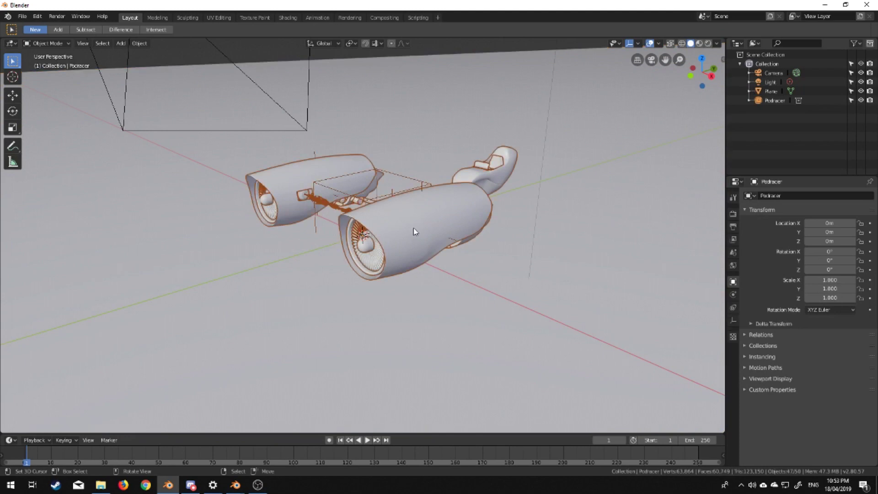
pyautogui.moveTo(414, 231); pyautogui.dragTo(436, 259, button='middle')
pyautogui.press('KP_3')
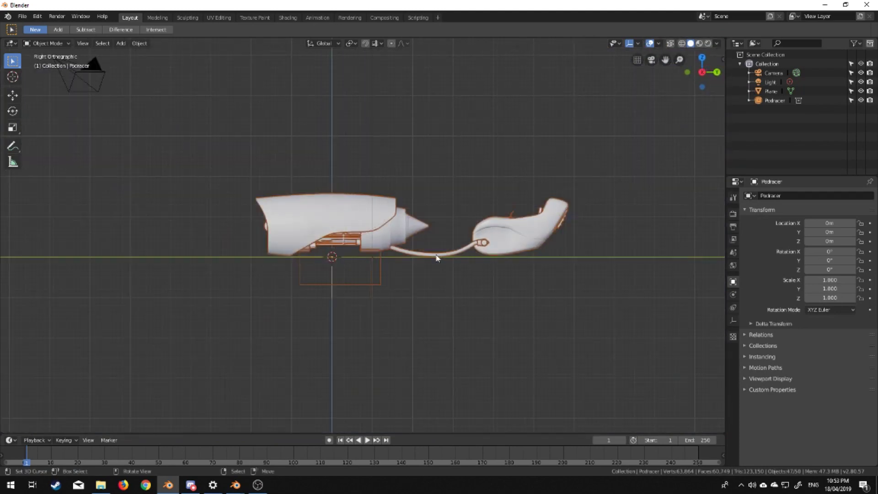
pyautogui.press('g')
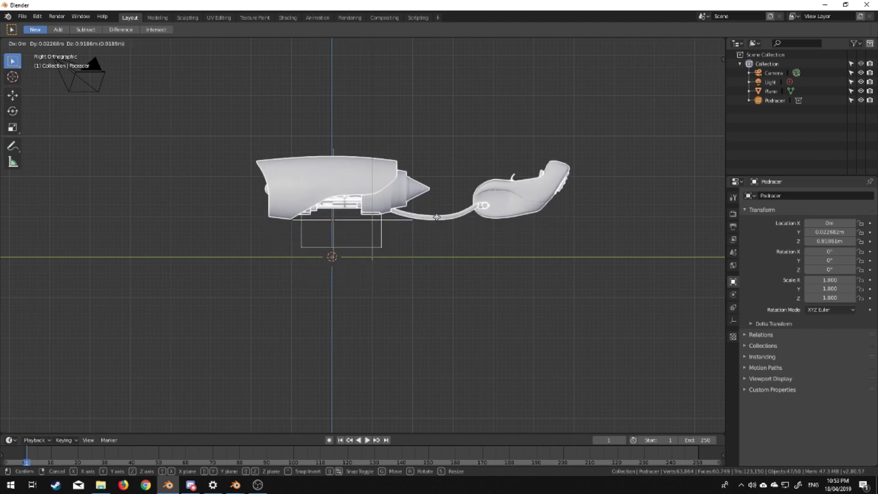
pyautogui.click(437, 215)
pyautogui.moveTo(437, 215); pyautogui.dragTo(351, 224, button='middle')
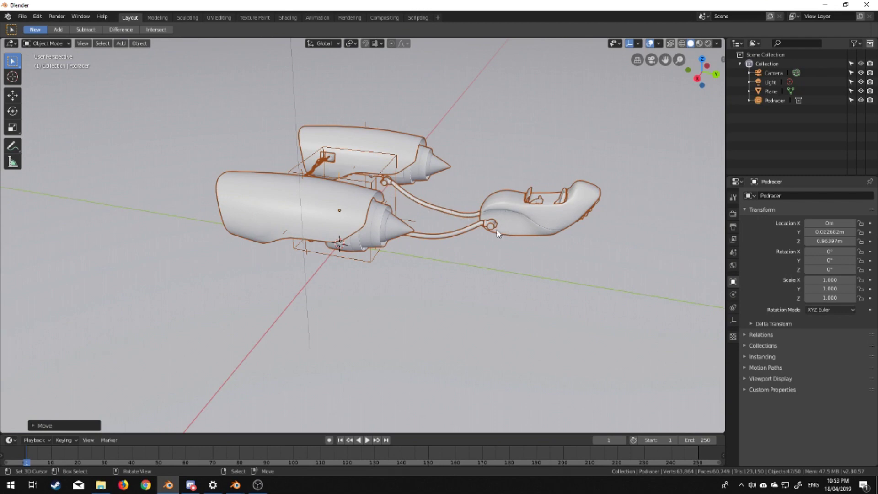
# Add a second plane and move its mesh in edit mode to a spot well behind the podracer's cockpit, above the ground.
pyautogui.moveTo(499, 233); pyautogui.dragTo(474, 274, button='middle')
pyautogui.hotkey('shift', 'a')
pyautogui.moveTo(472, 272)
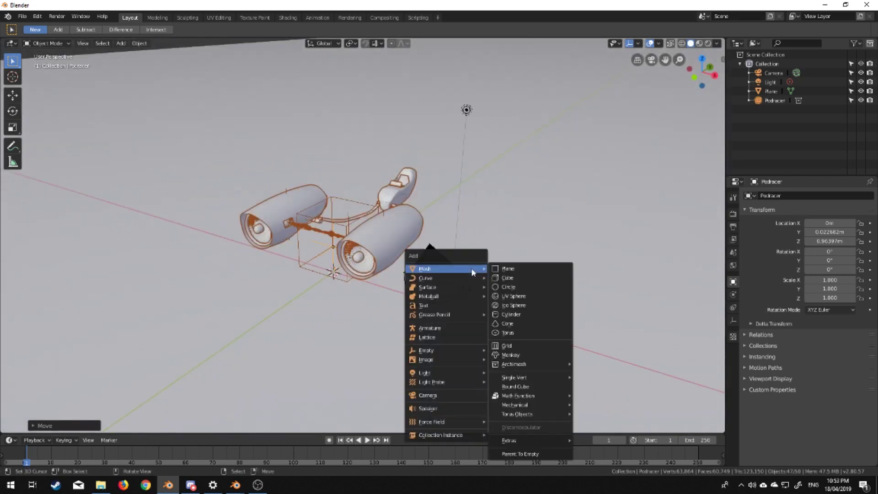
pyautogui.click(521, 269)
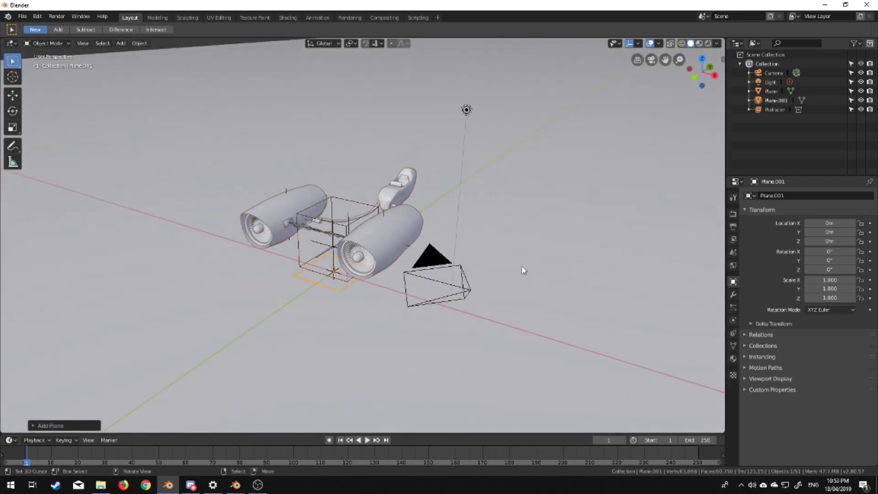
pyautogui.moveTo(521, 270); pyautogui.dragTo(489, 285, button='middle')
pyautogui.press('KP_3')
pyautogui.press('Tab')
pyautogui.press('g')
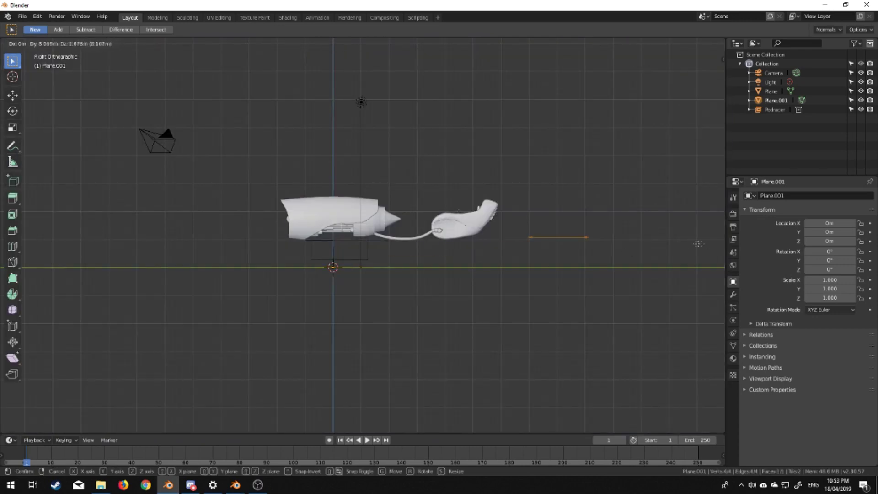
pyautogui.click(564, 319)
# Tilt the small plane's mesh so its front edge is higher than its rear edge, and scale it down.
pyautogui.keyDown('shift'); pyautogui.moveTo(564, 319); pyautogui.dragTo(441, 320, button='middle'); pyautogui.keyUp('shift')
pyautogui.press('r')
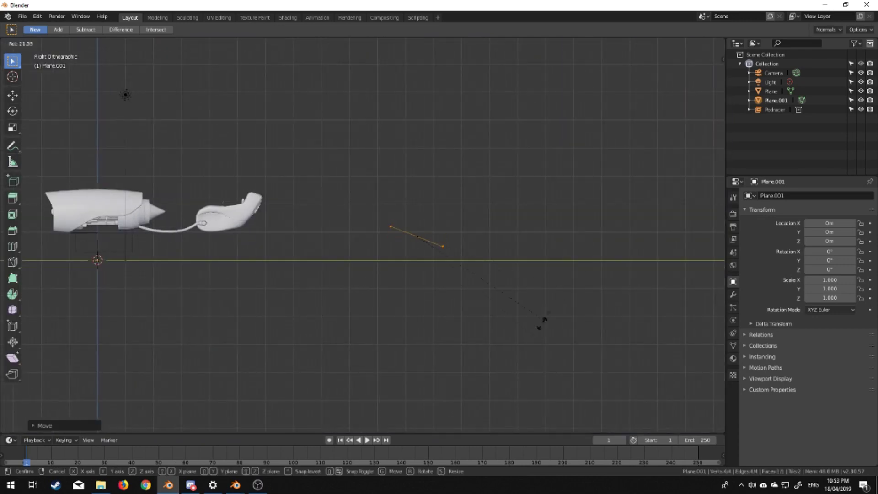
pyautogui.click(531, 340)
pyautogui.press('s')
pyautogui.click(487, 311)
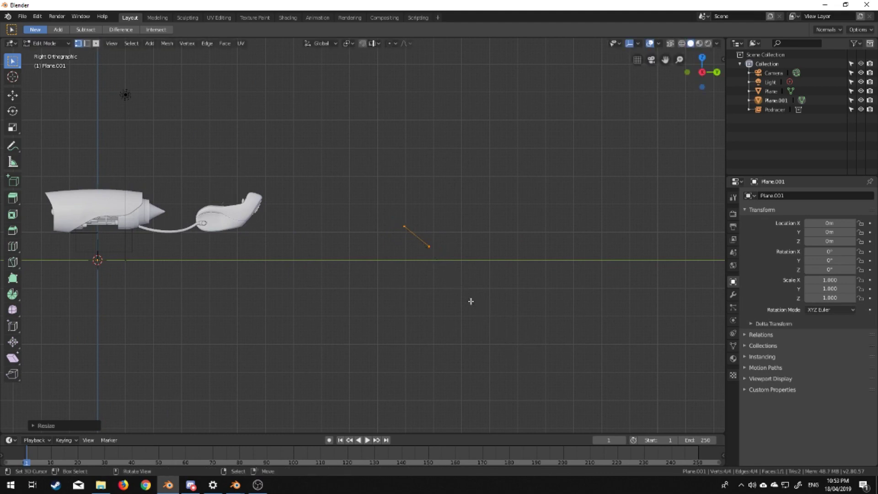
# Shift the small plane's mesh along X in top view so it lines up behind one engine.
pyautogui.press('KP_7')
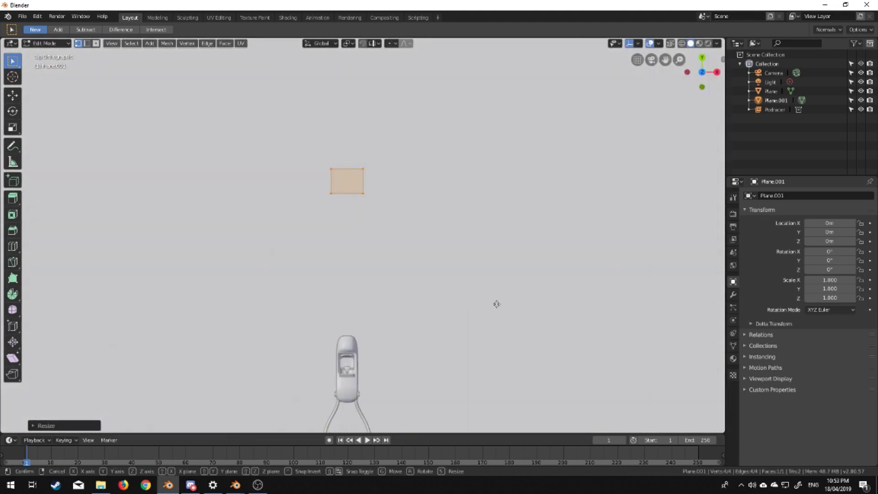
pyautogui.press('g')
pyautogui.press('x')
pyautogui.click(553, 306)
pyautogui.keyDown('shift'); pyautogui.moveTo(553, 306); pyautogui.dragTo(489, 211, button='middle'); pyautogui.keyUp('shift')
pyautogui.scroll(-3, 490, 212)
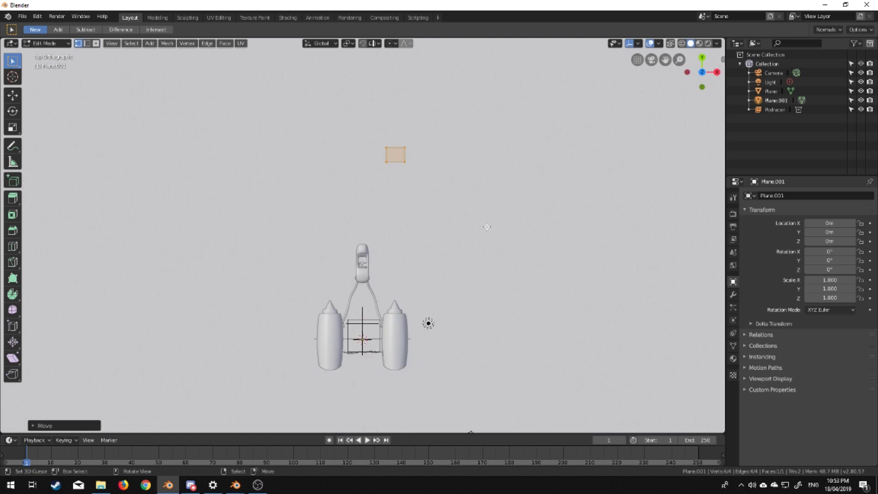
# Duplicate the plane's face along X so the copy lines up behind the other engine, and return to object mode.
pyautogui.hotkey('shift', 'd')
pyautogui.press('x')
pyautogui.click(418, 226)
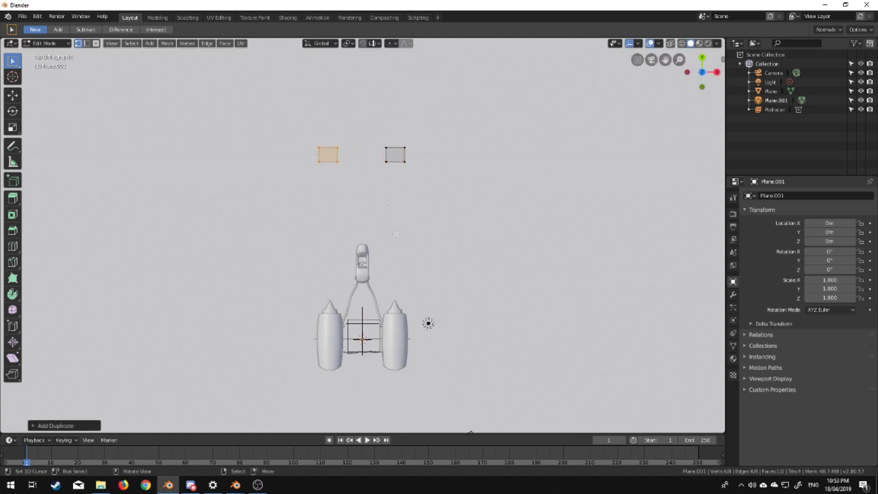
pyautogui.moveTo(423, 230); pyautogui.dragTo(295, 270, button='middle')
pyautogui.press('Tab')
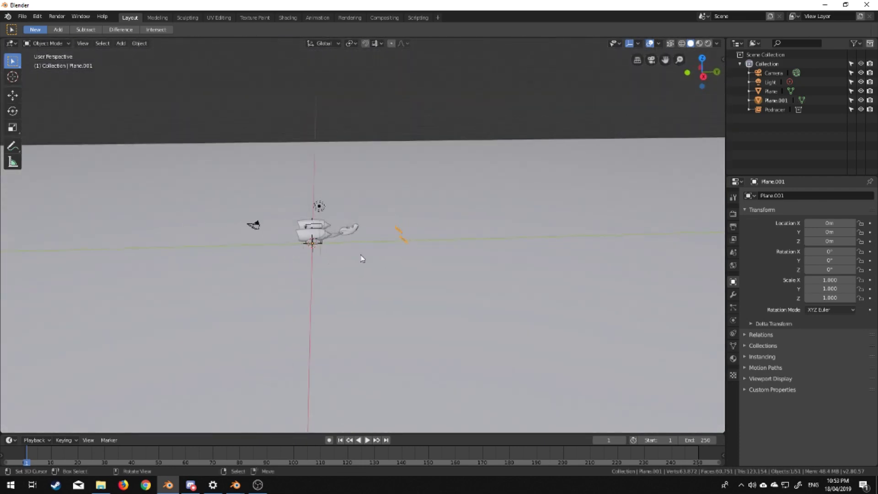
# Add a cube at the origin and scale it uniformly to about 27 so it encloses the podracer.
pyautogui.hotkey('shift', 'a')
pyautogui.moveTo(328, 260)
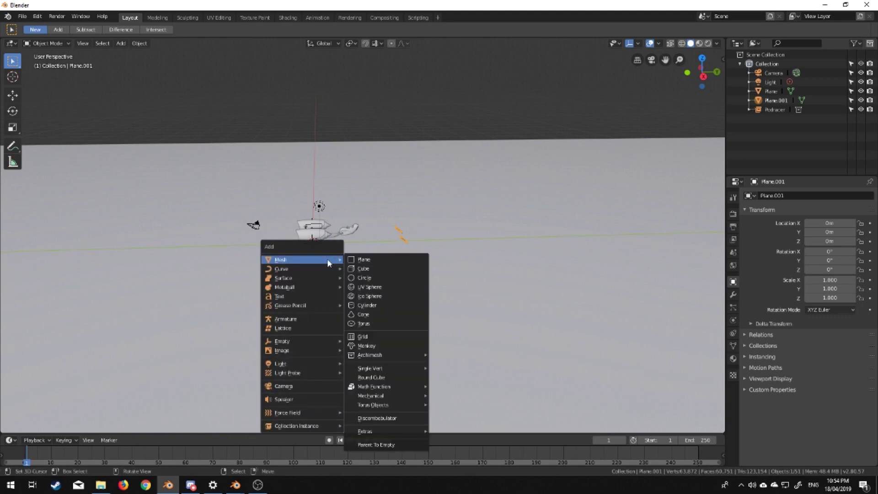
pyautogui.click(363, 269)
pyautogui.moveTo(362, 268); pyautogui.dragTo(358, 251, button='middle')
pyautogui.press('s')
pyautogui.click(378, 232)
pyautogui.press('s')
pyautogui.click(532, 341)
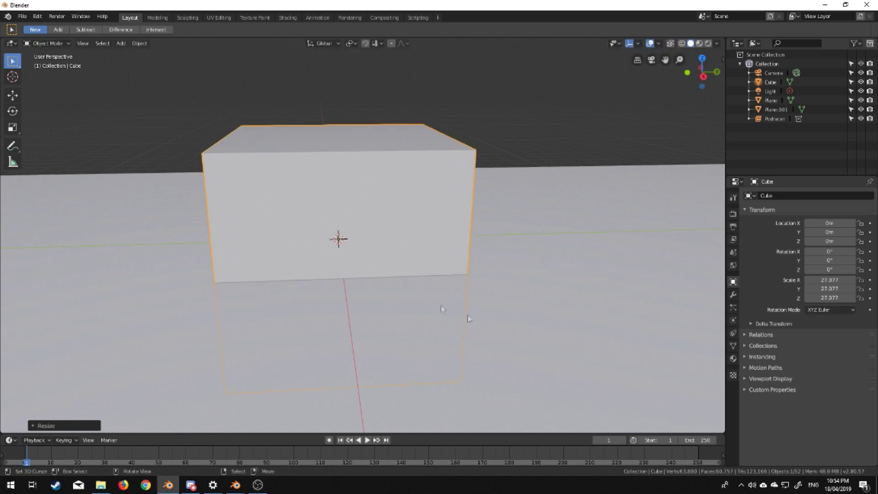
# Raise the cube about 26 m along Z so its base sits around ground level.
pyautogui.press('KP_3')
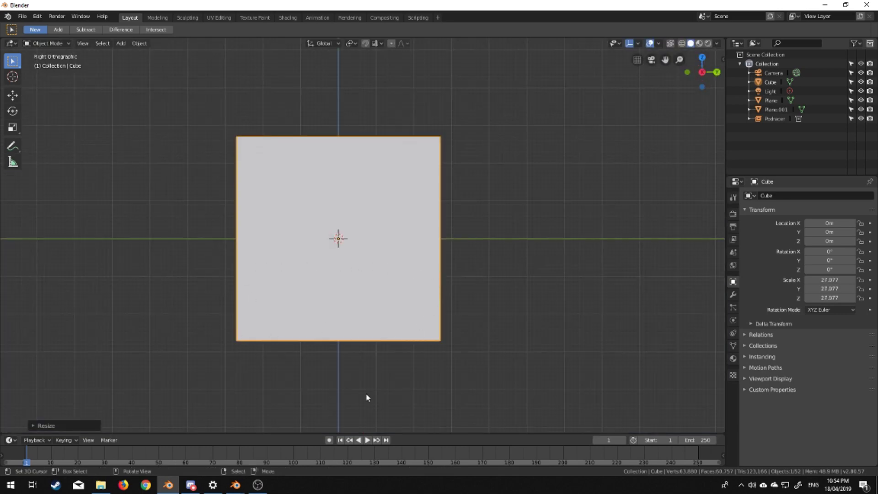
pyautogui.press('g')
pyautogui.press('z')
pyautogui.click(354, 299)
# Stretch the cube's mesh along Y in edit mode to about 897 m, running along most of the ground strip.
pyautogui.press('Tab')
pyautogui.moveTo(394, 223); pyautogui.dragTo(427, 305, button='middle')
pyautogui.scroll(-7, 411, 265)
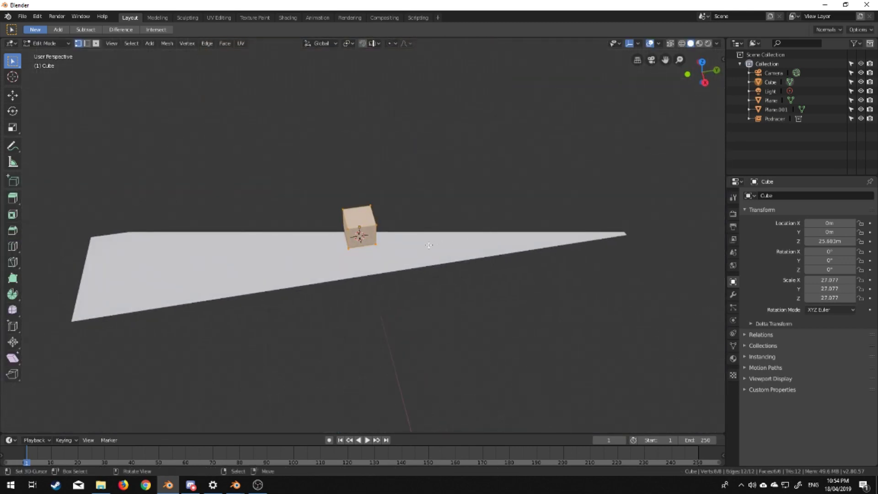
pyautogui.press('s')
pyautogui.press('y')
pyautogui.click(91, 358)
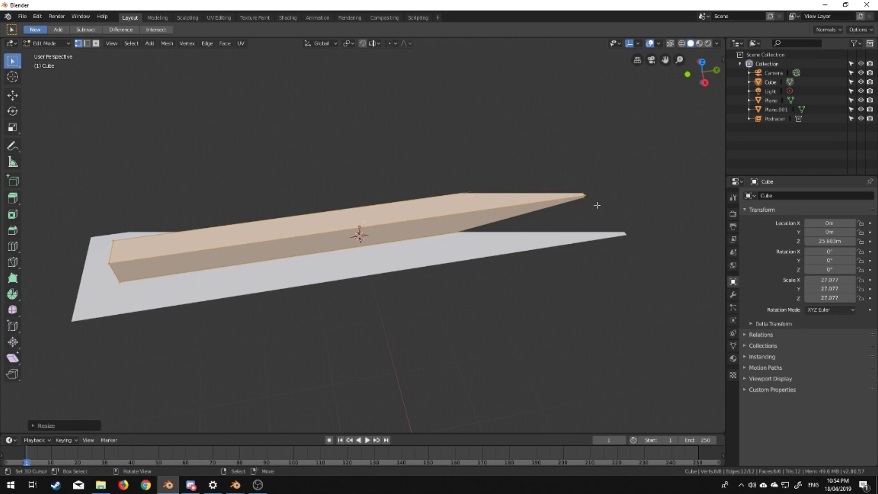
# Set the 3D viewport's clip end distance to 200000 m.
pyautogui.press('n')
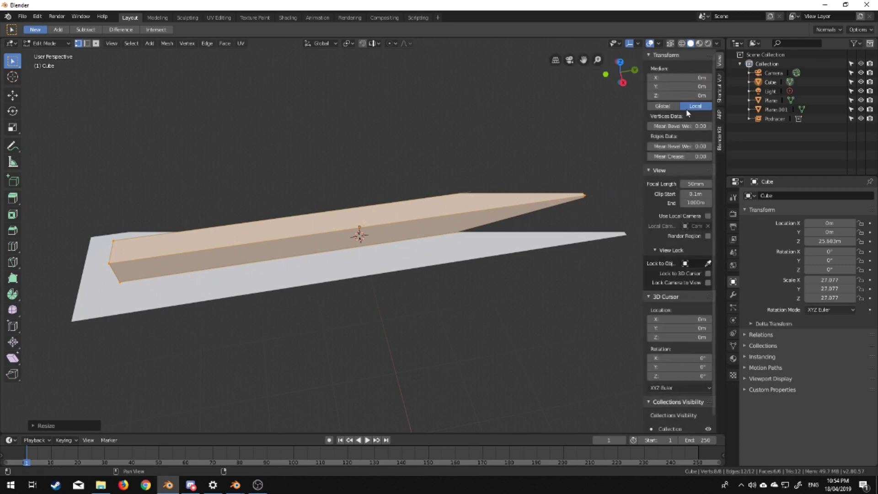
pyautogui.click(690, 203)
pyautogui.write('2000000')
pyautogui.press('Return')
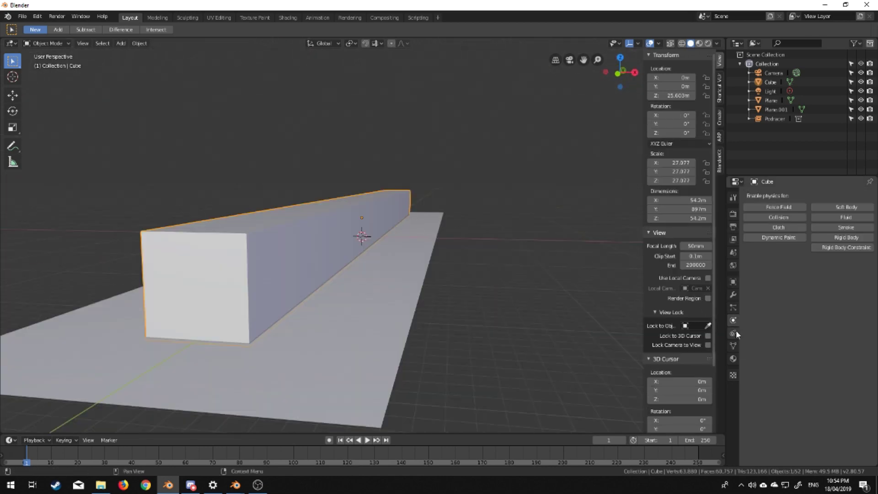
# Enable smoke physics on the long cube and set its type to Domain.
pyautogui.click(846, 227)
pyautogui.click(830, 274)
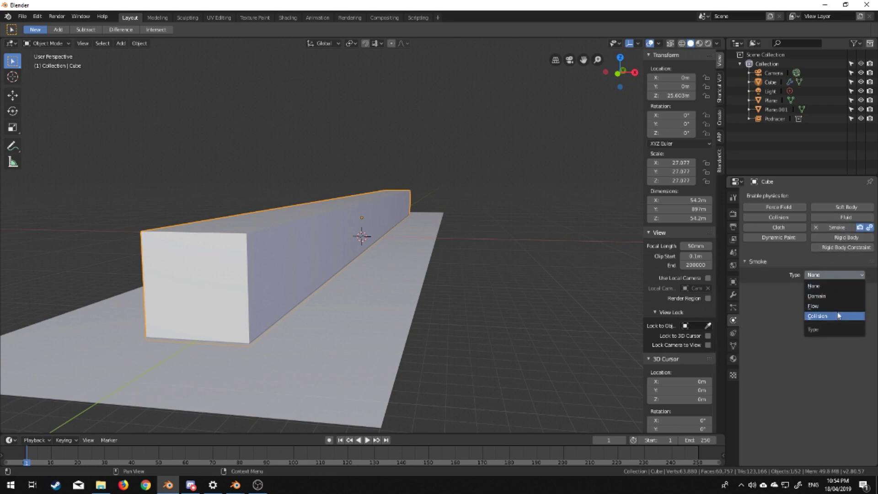
pyautogui.click(835, 296)
pyautogui.moveTo(457, 302); pyautogui.dragTo(419, 269, button='middle')
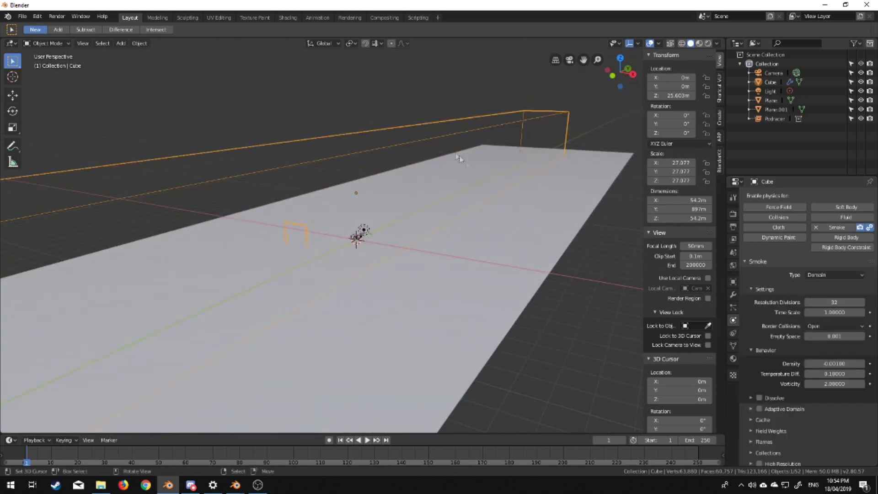
pyautogui.moveTo(450, 155); pyautogui.dragTo(456, 155, button='middle')
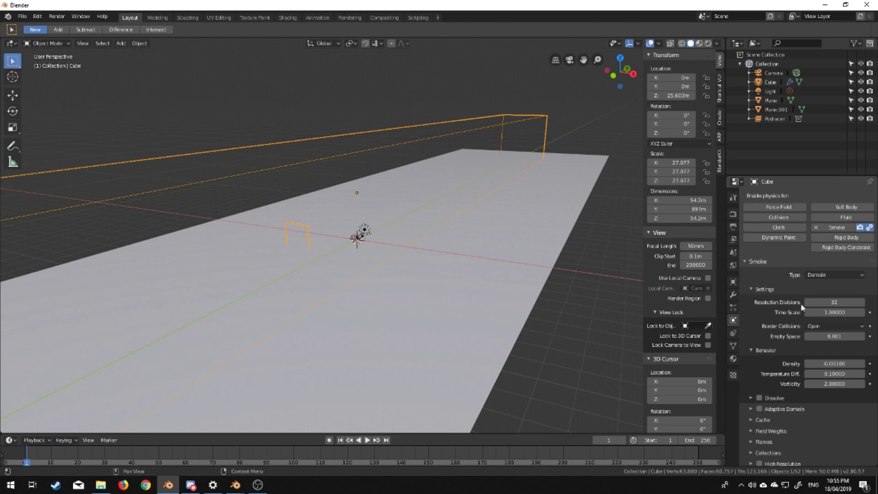
# Set the smoke domain's resolution divisions to 256 and its temperature difference to -0.1.
pyautogui.click(840, 302)
pyautogui.write('25')
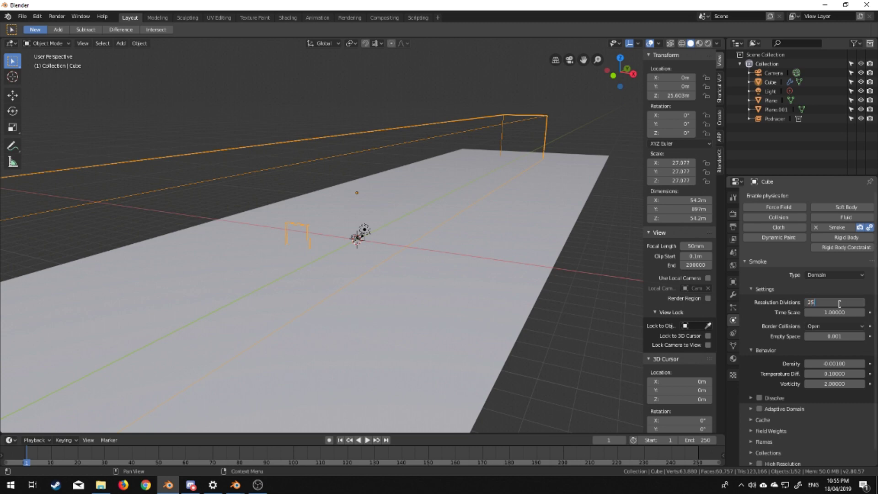
pyautogui.write('6')
pyautogui.press('Return')
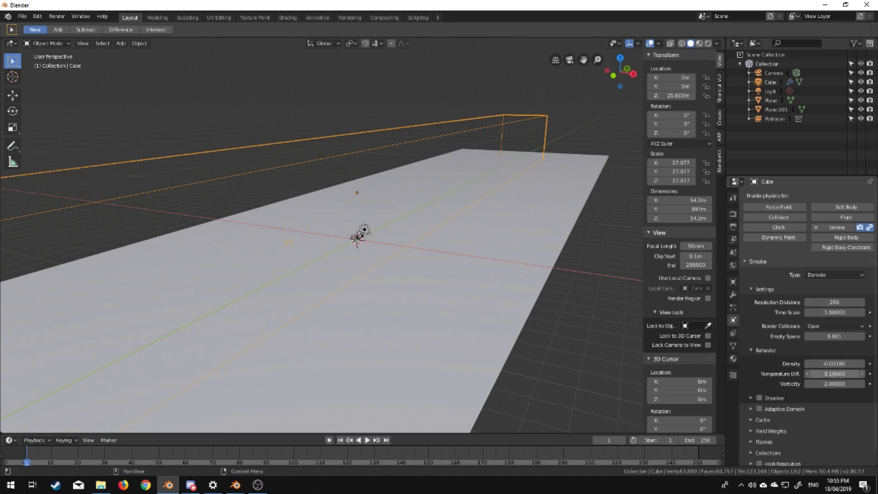
pyautogui.click(834, 375)
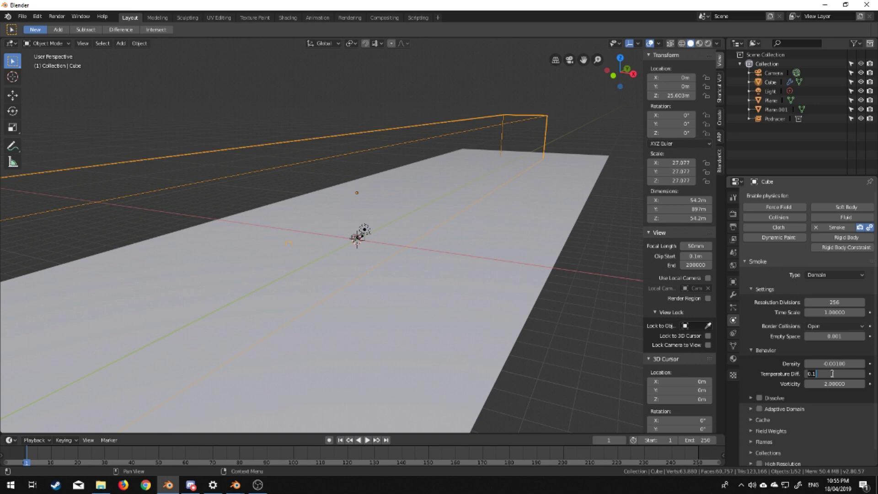
pyautogui.press('Return')
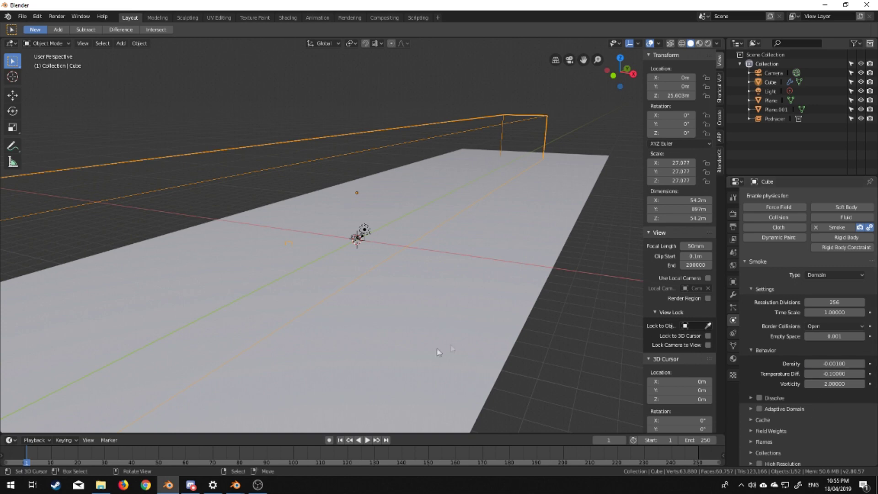
# Enable smoke physics on the emitter planes behind the podracer's engines and set the type to Flow.
pyautogui.scroll(4, 349, 290)
pyautogui.moveTo(358, 272); pyautogui.dragTo(414, 256, button='middle')
pyautogui.click(395, 238)
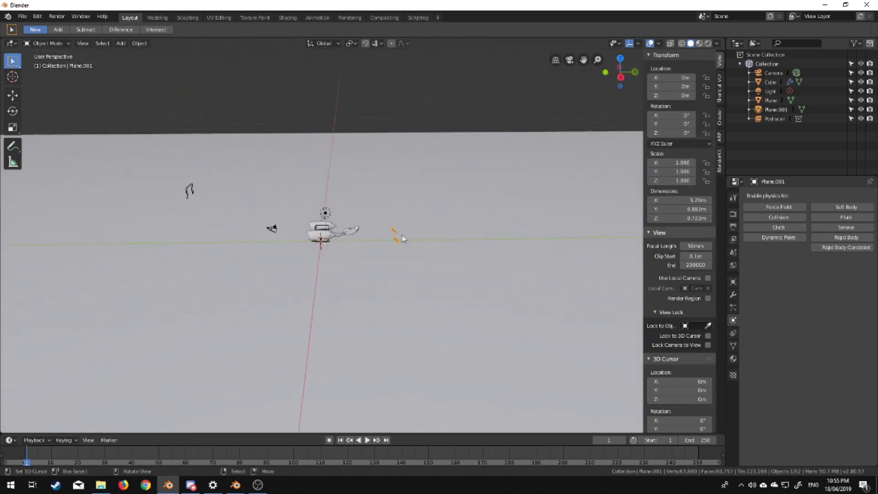
pyautogui.click(839, 226)
pyautogui.click(824, 275)
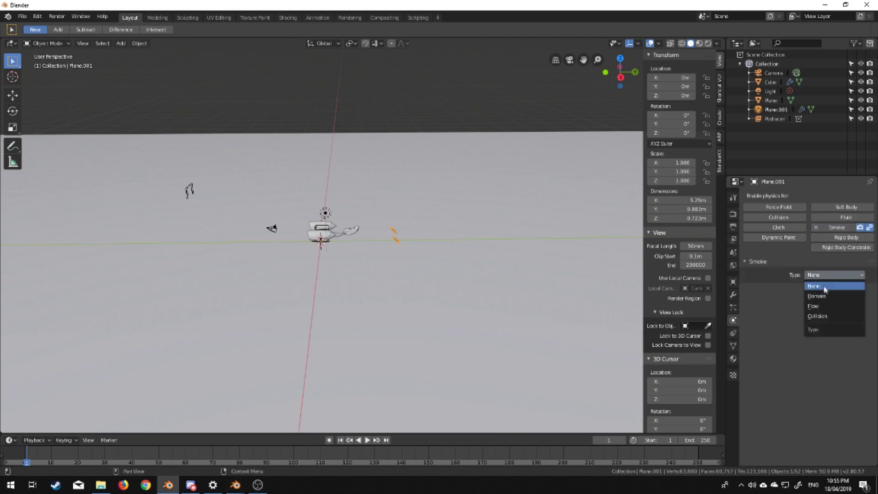
pyautogui.click(823, 307)
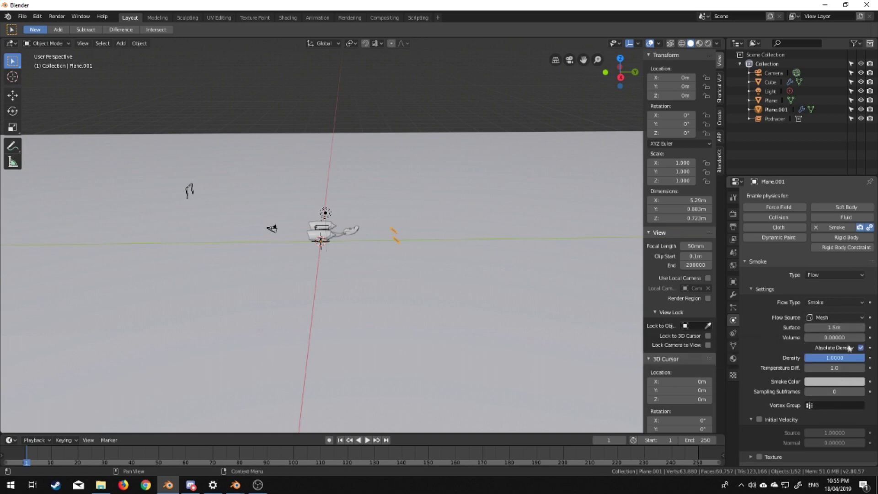
# Set the emitter planes' smoke density to 0.2 and enable initial velocity with a normal value of 0.5.
pyautogui.click(838, 357)
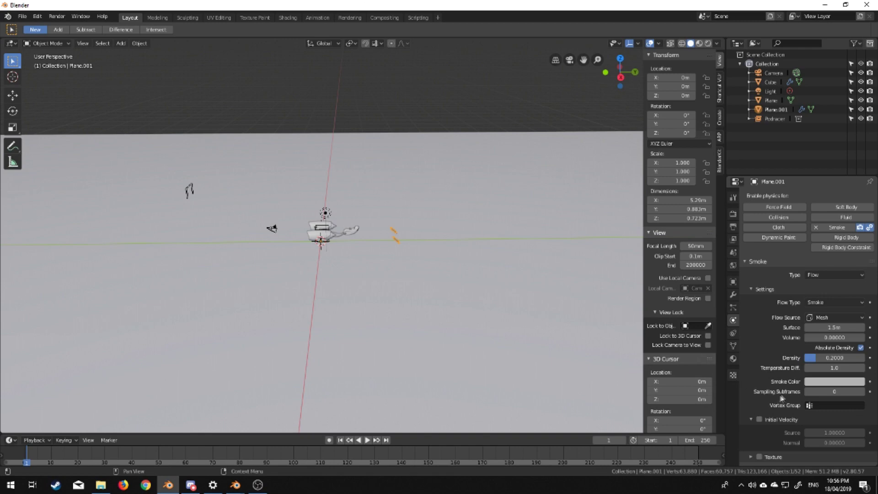
pyautogui.click(761, 420)
pyautogui.click(825, 443)
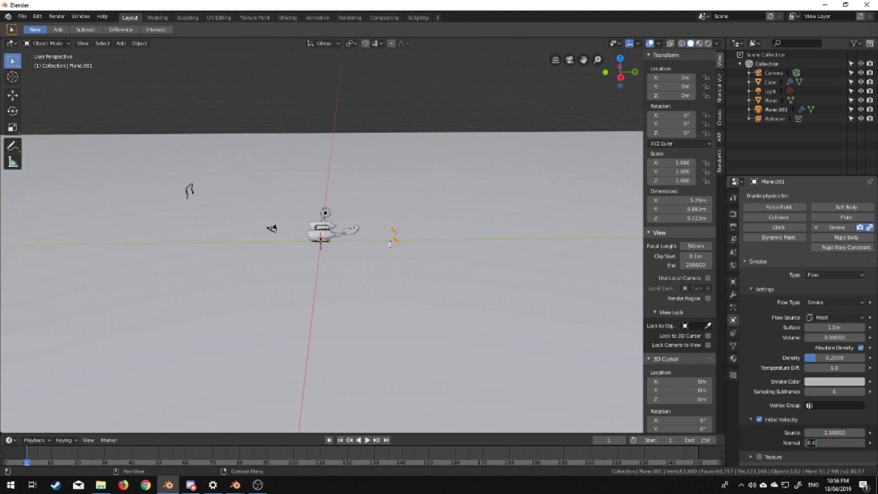
pyautogui.press('Return')
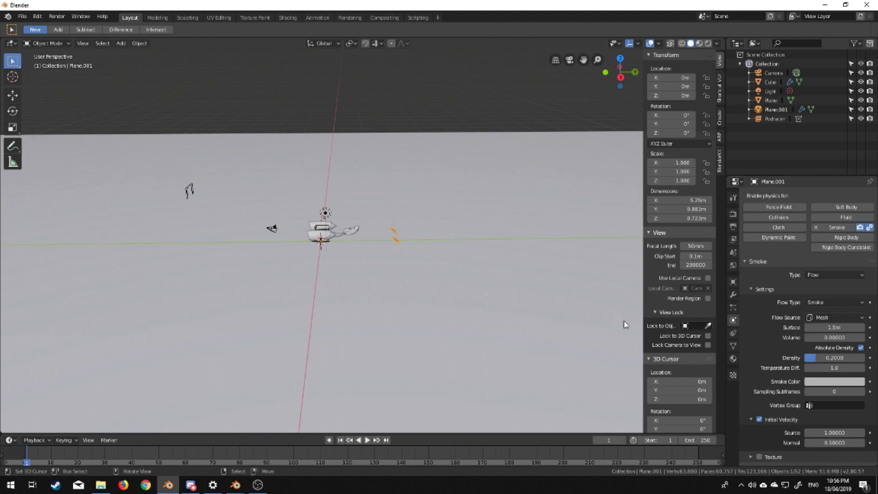
# Parent the emitter planes to the podracer with the Object option, and check that the podracer can be moved.
pyautogui.scroll(-2, 466, 361)
pyautogui.moveTo(353, 290); pyautogui.dragTo(381, 293, button='middle')
pyautogui.scroll(-2, 401, 262)
pyautogui.moveTo(404, 258); pyautogui.dragTo(375, 254, button='middle')
pyautogui.scroll(8, 369, 255)
pyautogui.scroll(2, 367, 257)
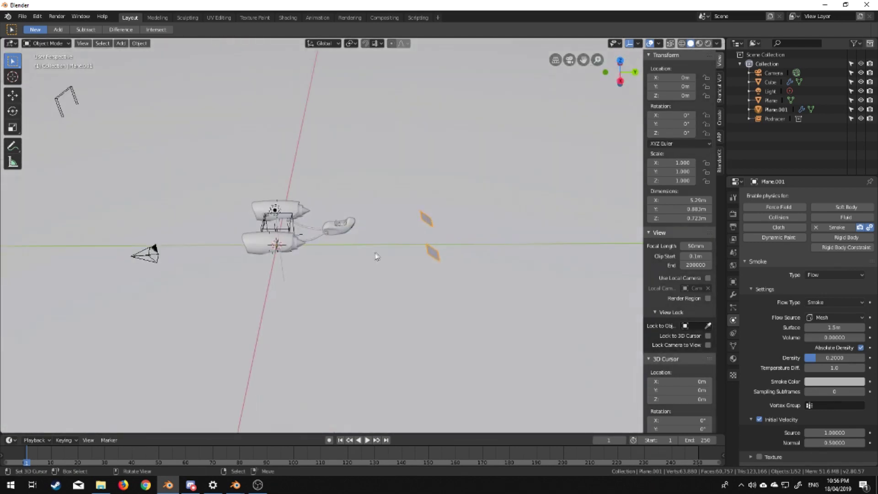
pyautogui.keyDown('shift'); pyautogui.click(336, 227); pyautogui.keyUp('shift')
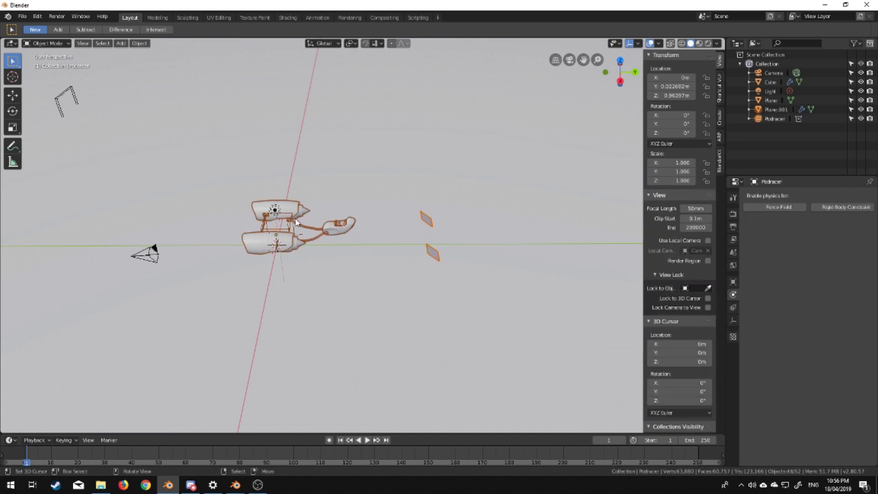
pyautogui.hotkey('ctrl', 'p')
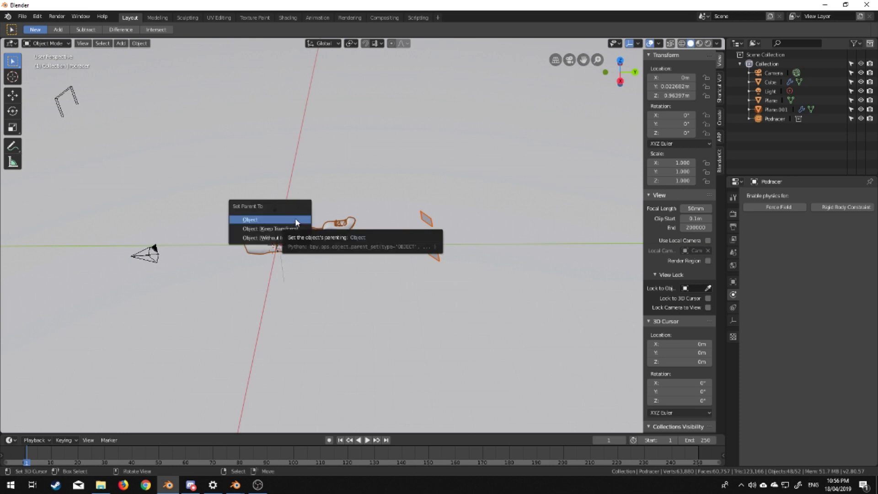
pyautogui.click(296, 220)
pyautogui.click(333, 225)
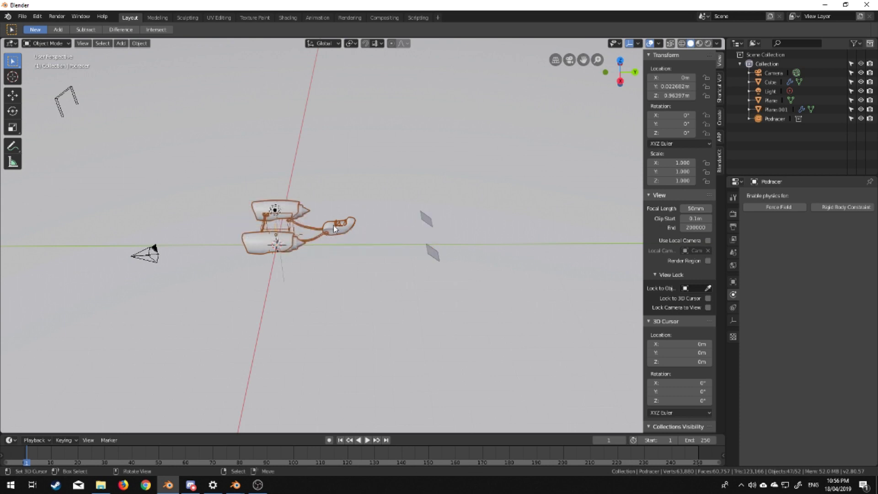
pyautogui.press('g')
pyautogui.rightClick(320, 217)
# Move the podracer along Y to about 423.9 m, near one end of the domain, and insert a Location keyframe at frame 1.
pyautogui.scroll(-14, 381, 219)
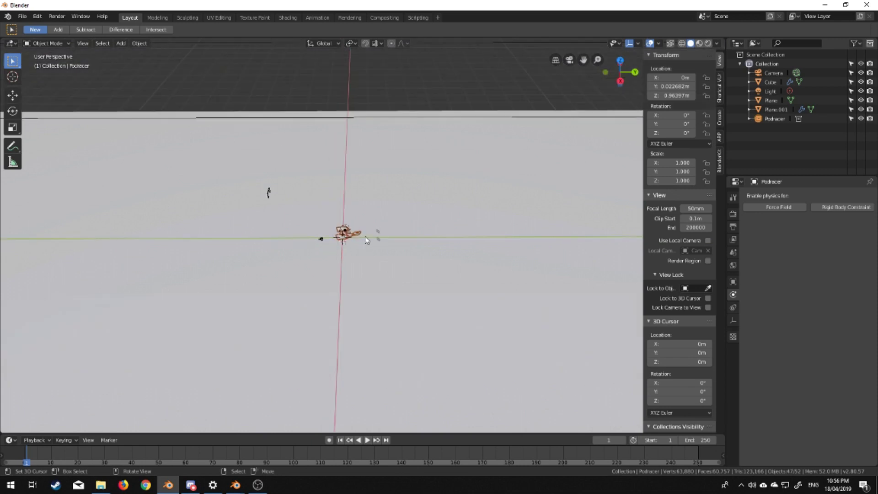
pyautogui.moveTo(381, 219); pyautogui.dragTo(423, 243, button='middle')
pyautogui.moveTo(408, 296); pyautogui.dragTo(308, 288, button='middle')
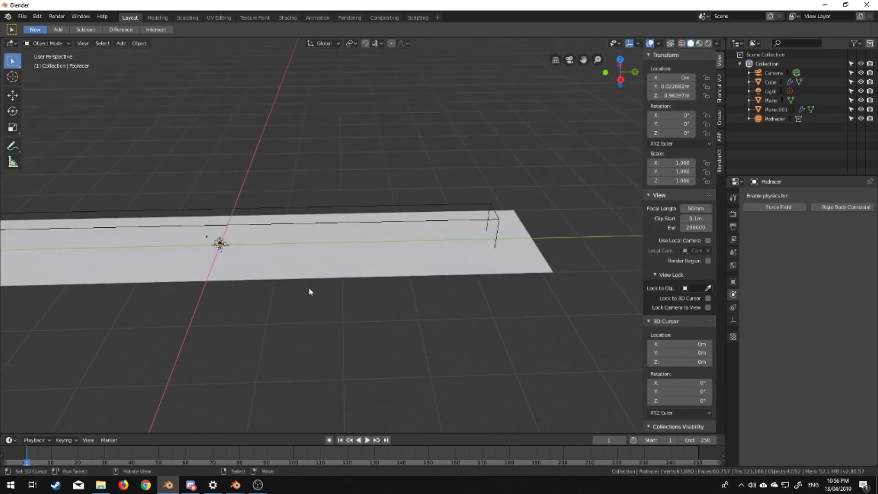
pyautogui.press('g')
pyautogui.press('y')
pyautogui.click(566, 282)
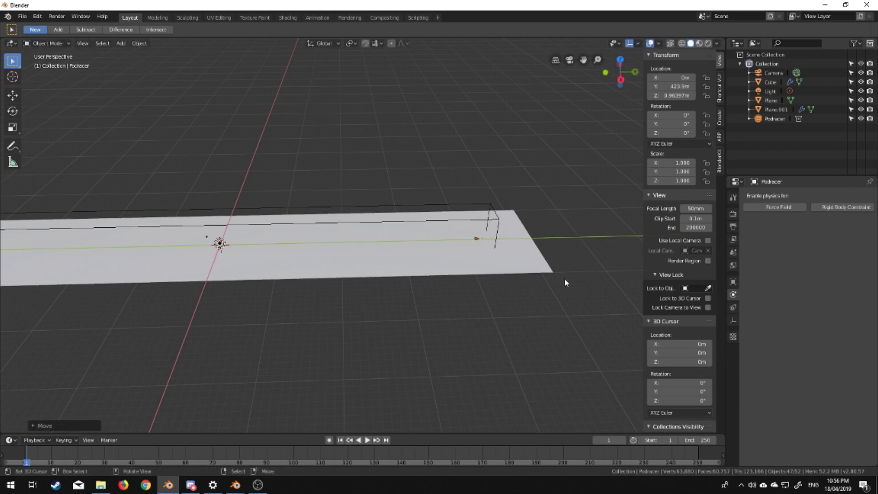
pyautogui.press('i')
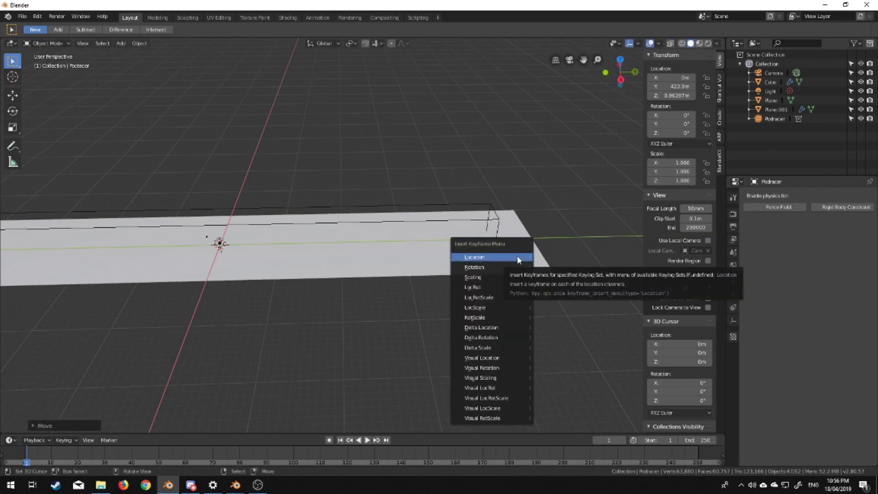
pyautogui.click(517, 257)
pyautogui.moveTo(519, 255); pyautogui.dragTo(458, 240, button='middle')
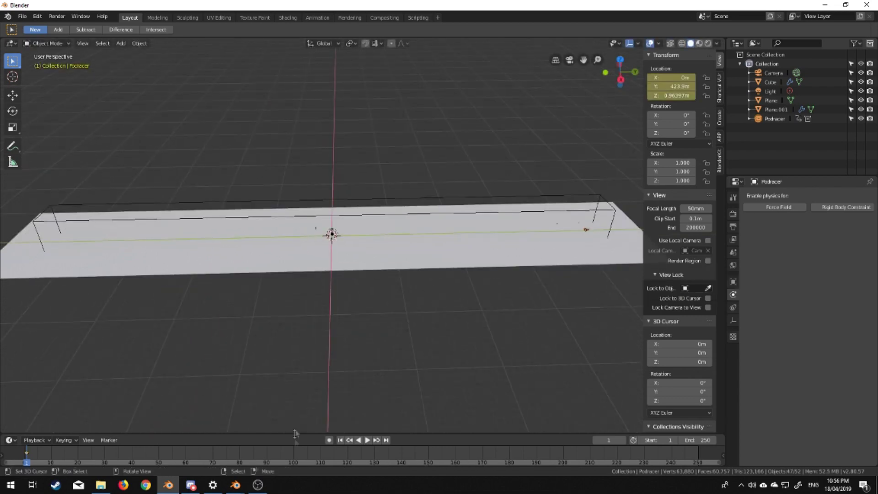
# At frame 100, move the podracer along Y to about -436 m, near the domain's opposite end, and insert a Location keyframe.
pyautogui.click(295, 457)
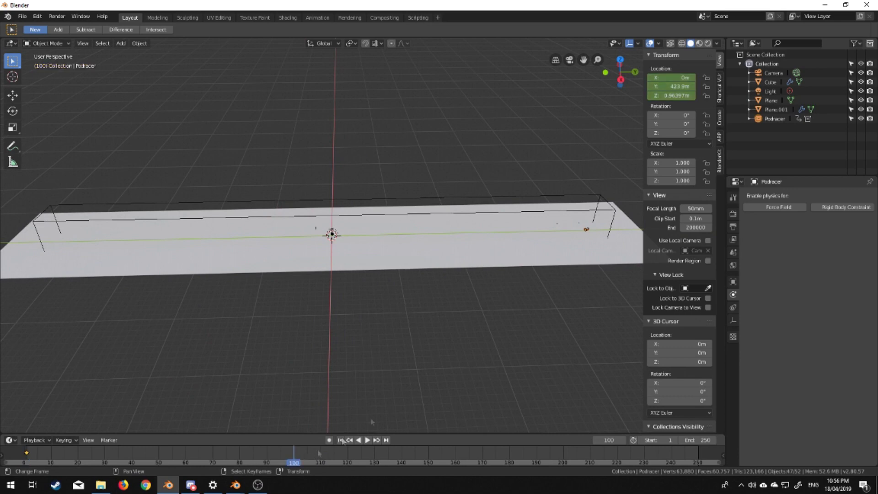
pyautogui.press('g')
pyautogui.press('y')
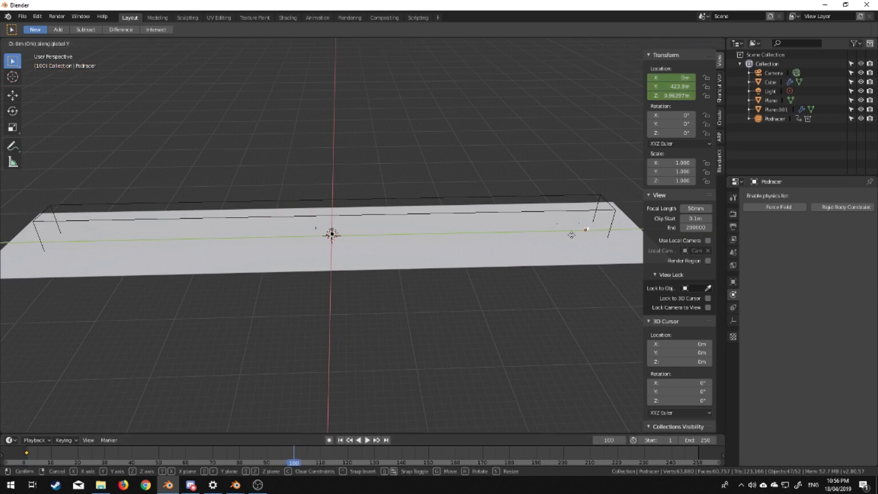
pyautogui.click(51, 260)
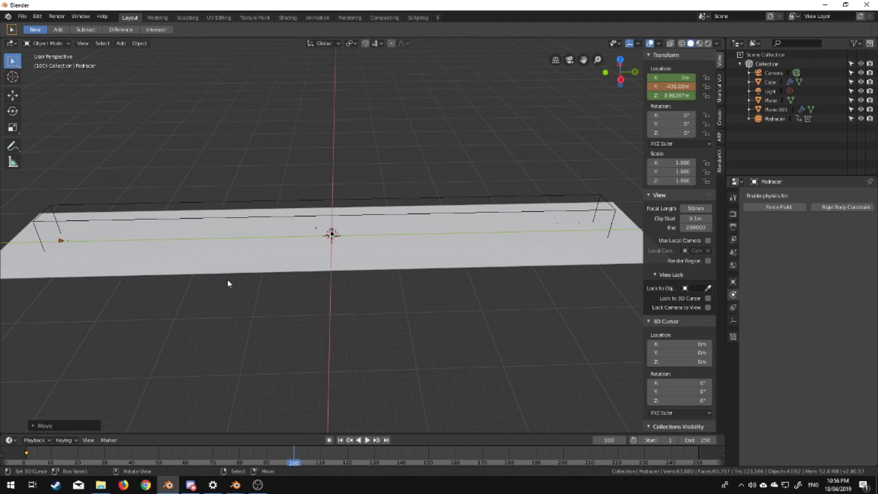
pyautogui.press('i')
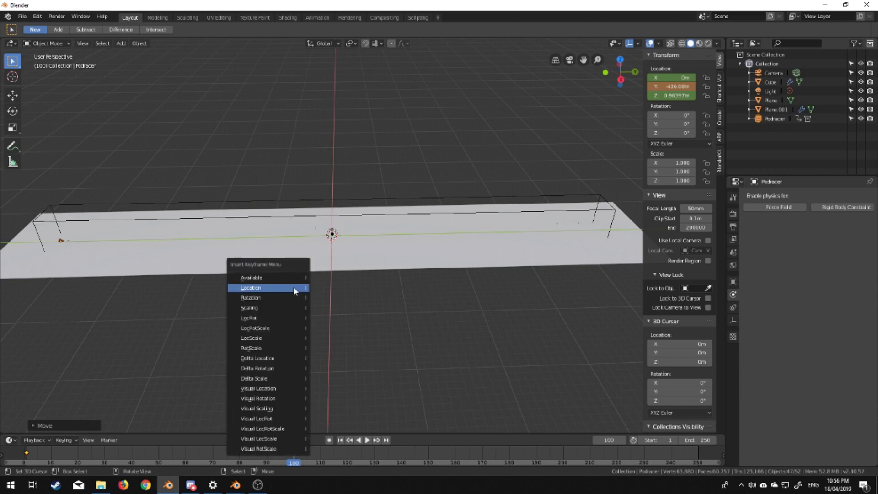
pyautogui.click(293, 287)
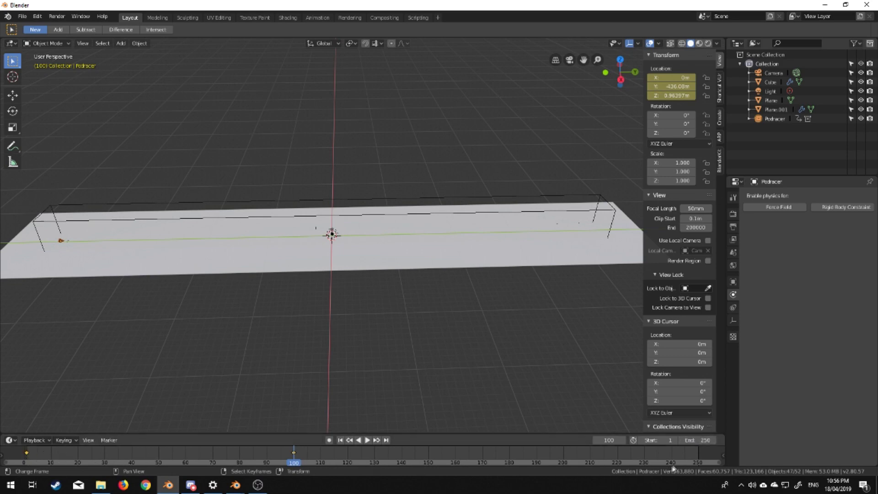
# Set the scene's end frame to 100.
pyautogui.click(700, 440)
pyautogui.write('100')
pyautogui.press('Return')
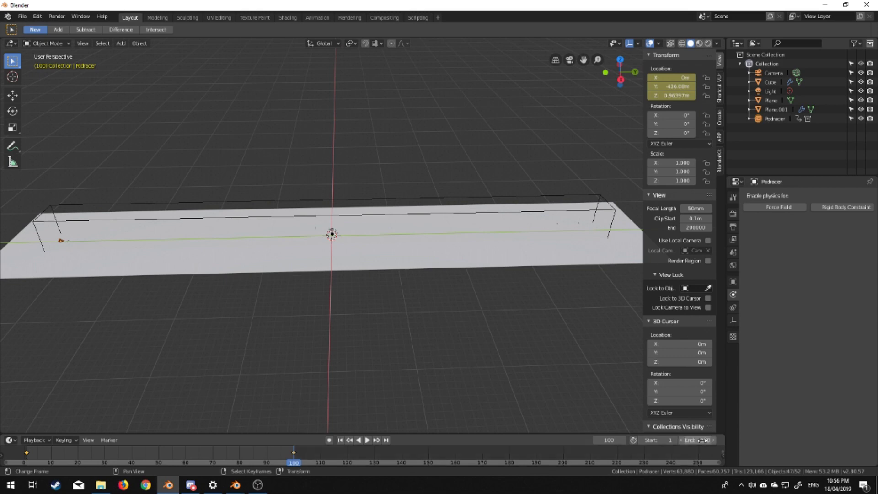
# Preview the podracer's motion, set its keyframe interpolation to Linear, and scrub through the animation again.
pyautogui.click(40, 455)
pyautogui.press('space')
pyautogui.moveTo(41, 455); pyautogui.dragTo(276, 455)
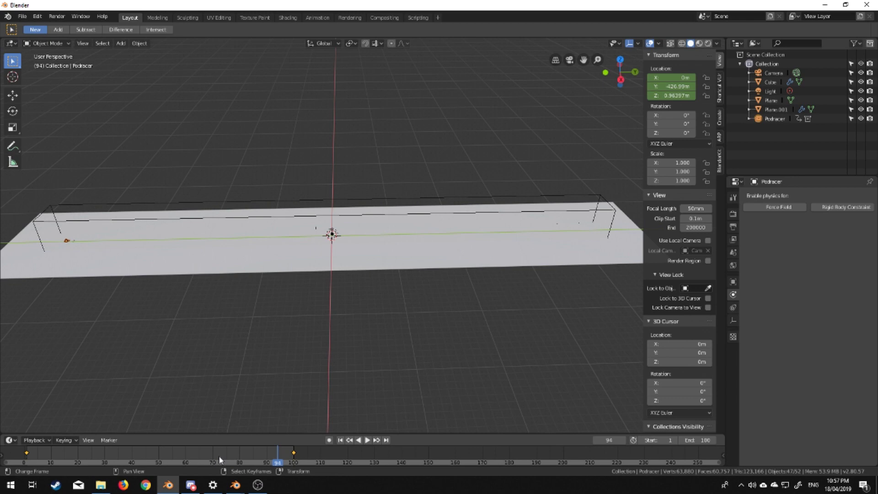
pyautogui.press('t')
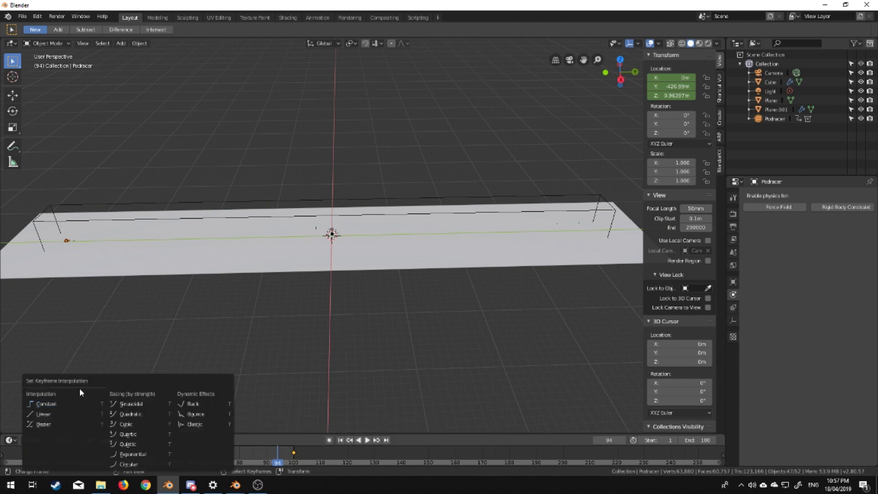
pyautogui.click(60, 416)
pyautogui.moveTo(32, 450); pyautogui.dragTo(305, 457)
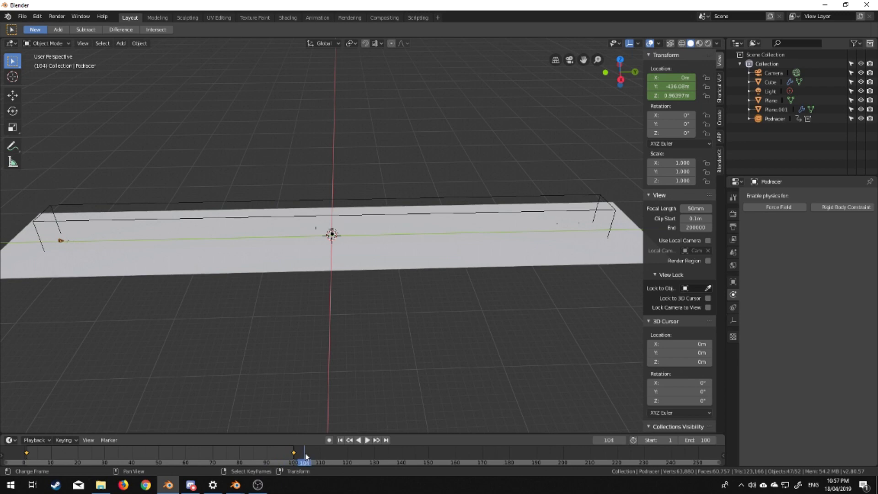
pyautogui.moveTo(311, 459); pyautogui.dragTo(46, 459)
# Select the smoke domain, switch to the Shading workspace with solid viewport shading, and display the World shader nodes.
pyautogui.moveTo(112, 421); pyautogui.dragTo(428, 296, button='middle')
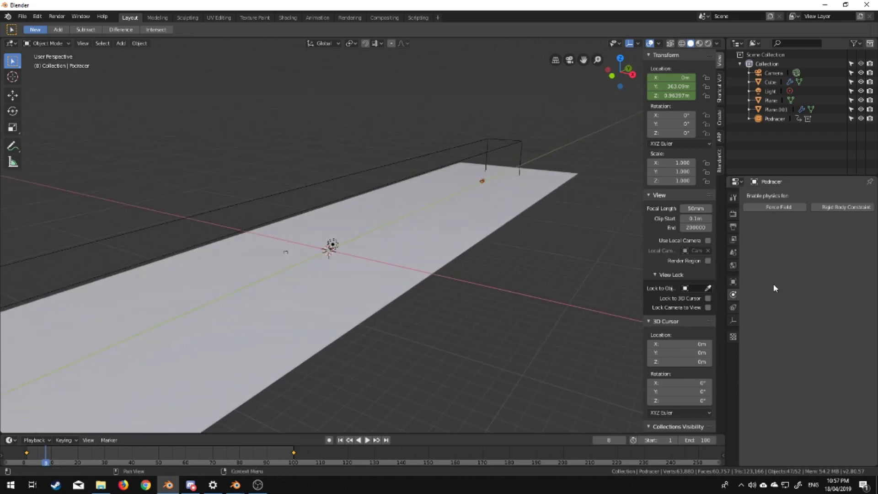
pyautogui.click(522, 145)
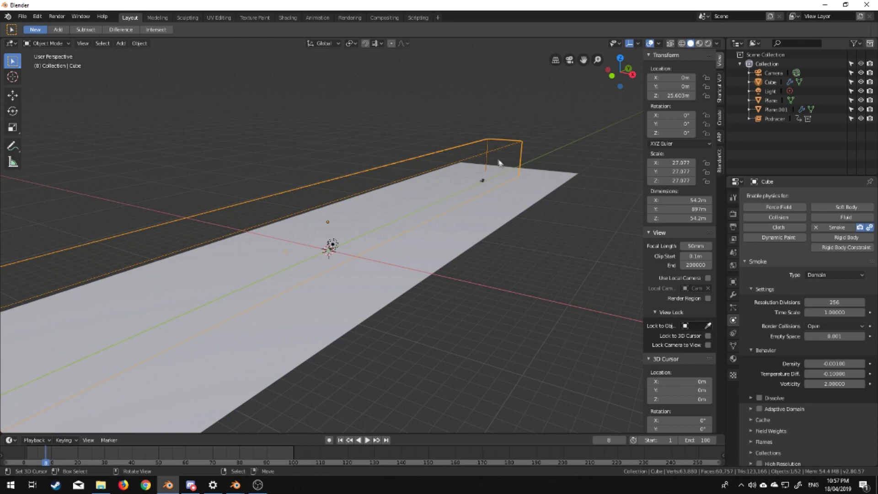
pyautogui.click(287, 17)
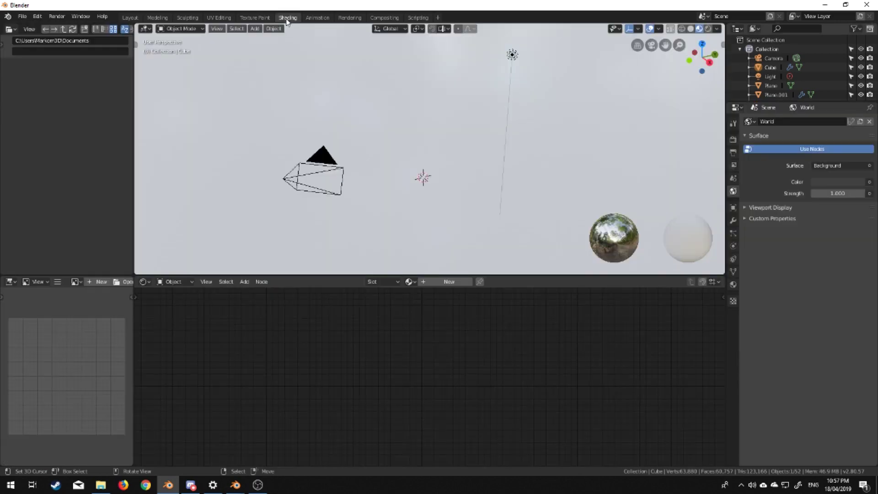
pyautogui.click(693, 32)
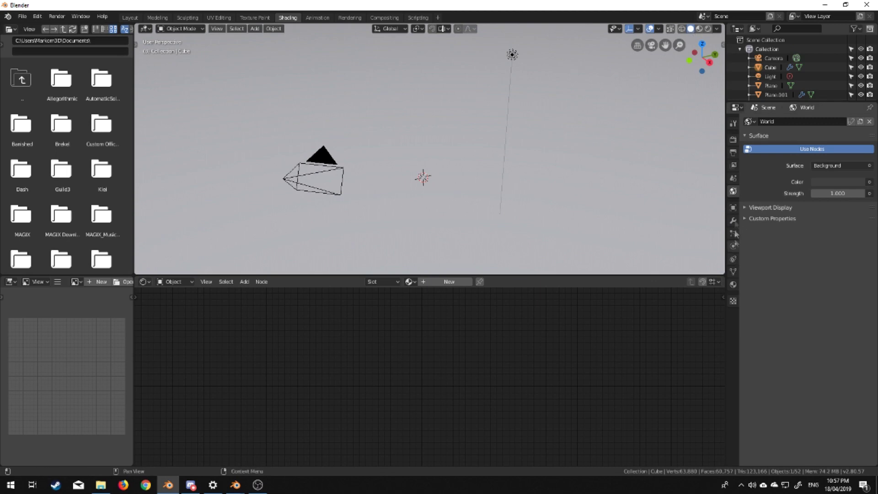
pyautogui.click(173, 282)
pyautogui.click(185, 303)
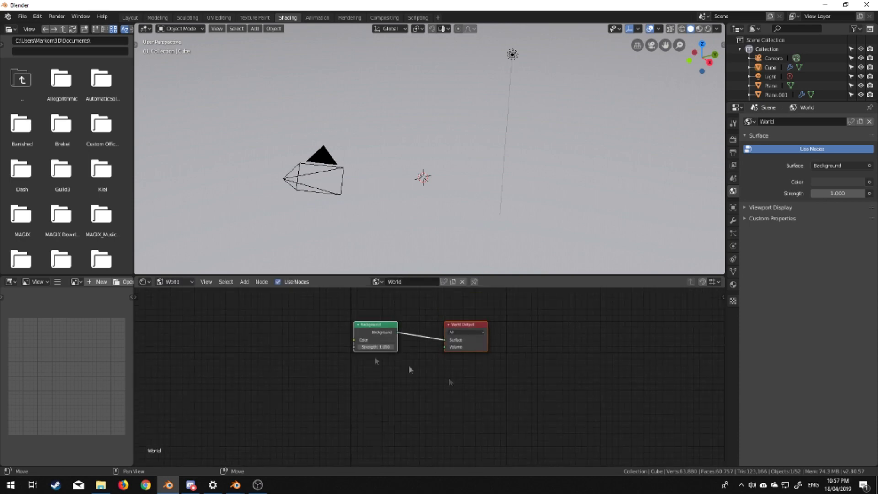
# Add a Sky Texture node to the world shader and connect its color output to the Background node's color.
pyautogui.hotkey('shift', 'a')
pyautogui.click(273, 333)
pyautogui.write('sky')
pyautogui.press('Return')
pyautogui.click(272, 319)
pyautogui.moveTo(320, 326); pyautogui.dragTo(354, 340)
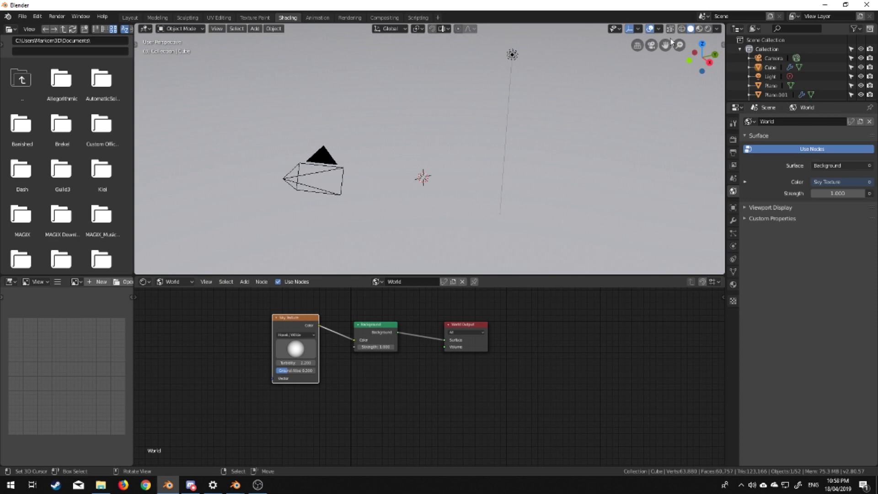
# Switch the viewport to rendered shading and change the scene's point light to a Sun light.
pyautogui.click(707, 29)
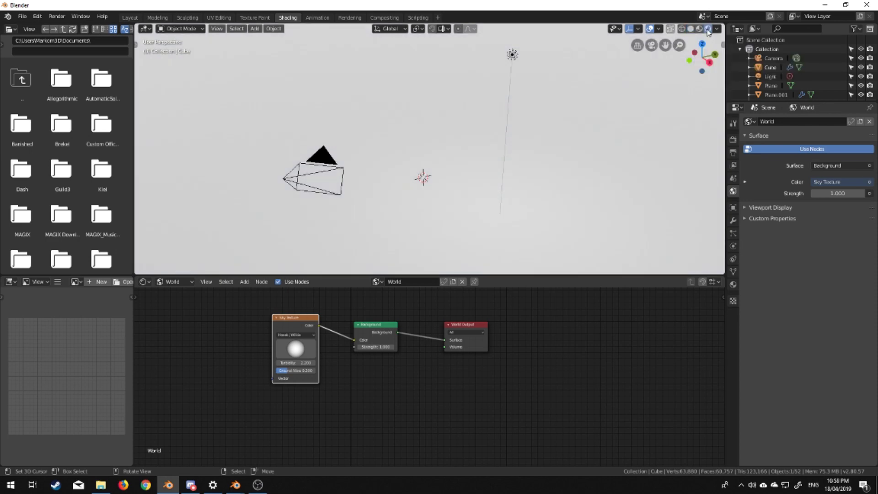
pyautogui.moveTo(528, 97); pyautogui.dragTo(551, 110, button='middle')
pyautogui.click(551, 111)
pyautogui.click(457, 119)
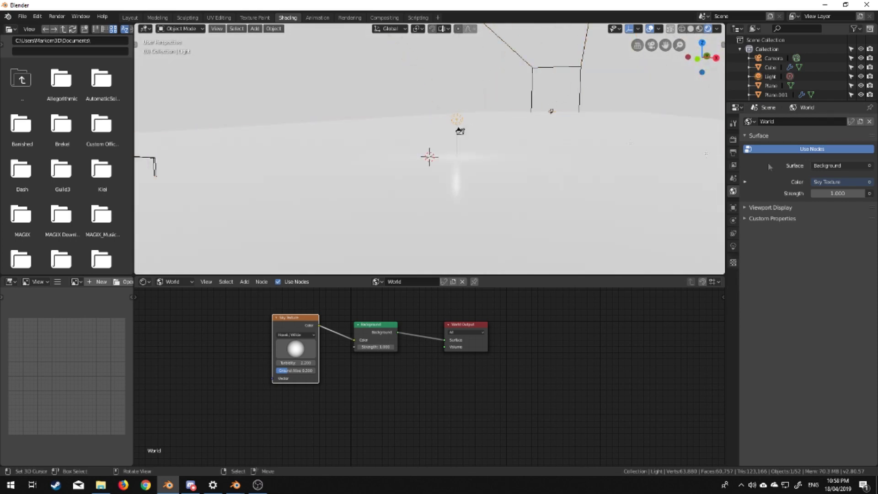
pyautogui.click(733, 246)
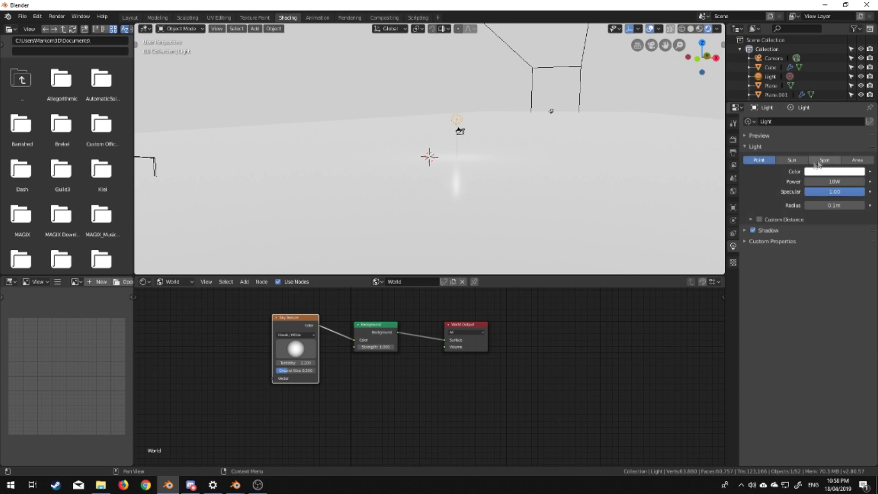
pyautogui.click(792, 159)
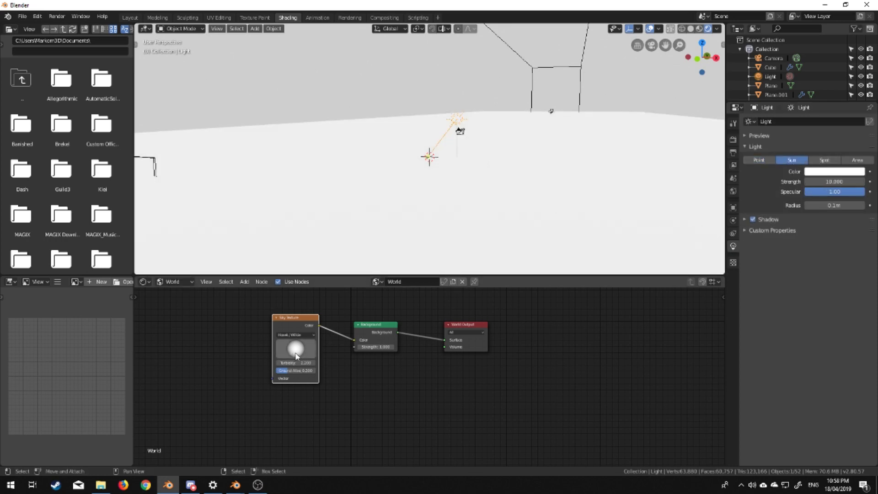
# Tilt the Sky Texture node's sun direction slightly and check the lighting in the rendered viewport.
pyautogui.moveTo(299, 359)
pyautogui.mouseDown()
pyautogui.moveTo(312, 363)
pyautogui.moveTo(297, 364)
pyautogui.mouseUp()
pyautogui.moveTo(493, 195); pyautogui.dragTo(512, 190, button='middle')
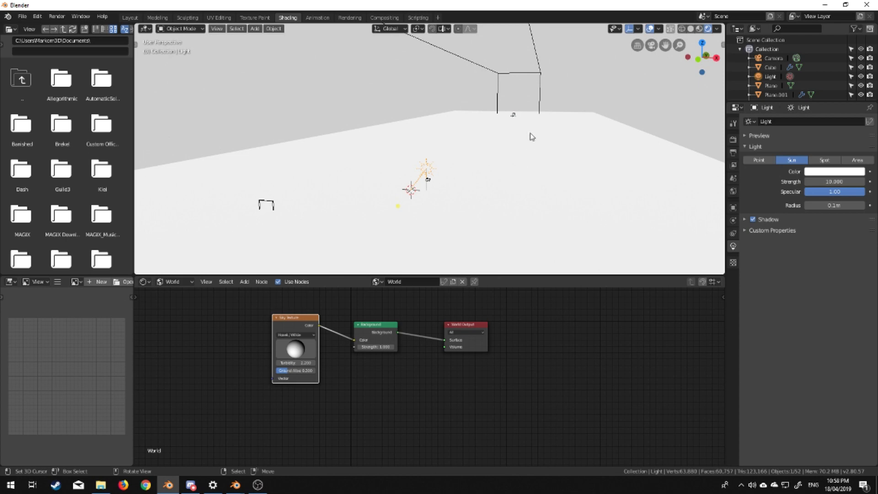
# Select the smoke domain cube, display its object shader nodes, and create a new material for it.
pyautogui.click(540, 111)
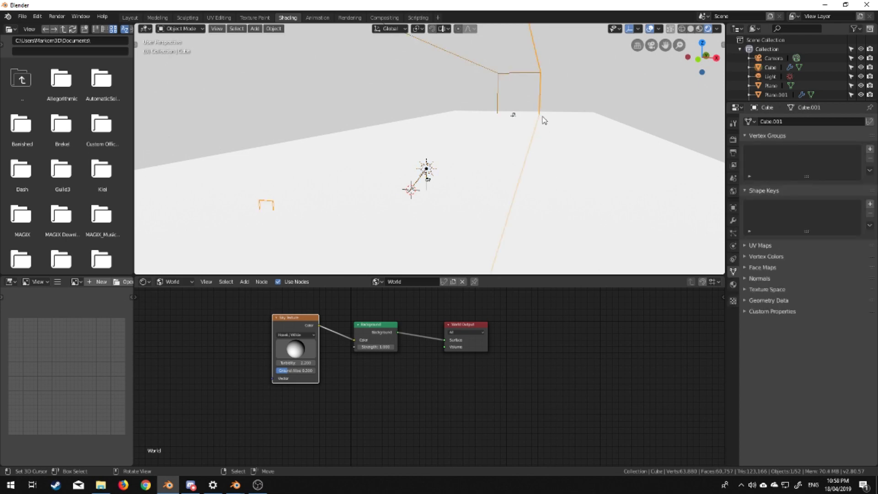
pyautogui.click(180, 281)
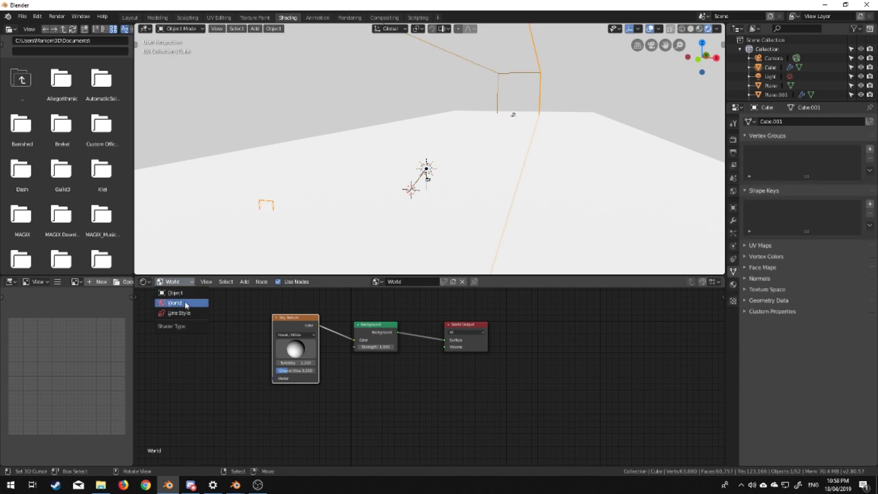
pyautogui.click(184, 294)
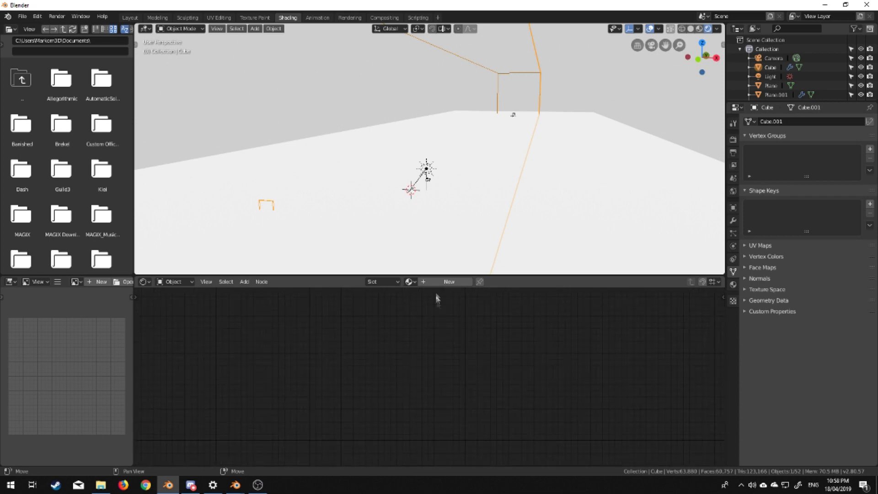
pyautogui.click(448, 282)
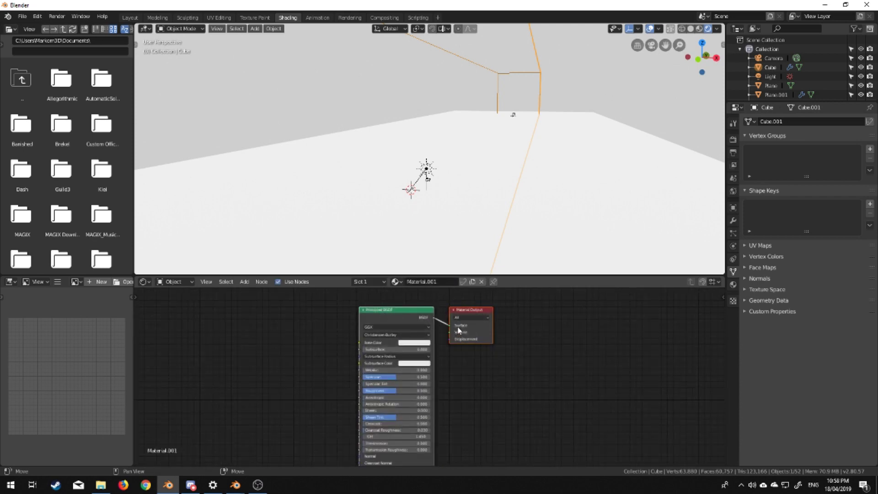
# Replace the Principled BSDF with a Principled Volume node, connect it to the Material Output's Volume input, and give it a sandy tan color.
pyautogui.click(404, 315)
pyautogui.press('x')
pyautogui.hotkey('shift', 'a')
pyautogui.click(355, 323)
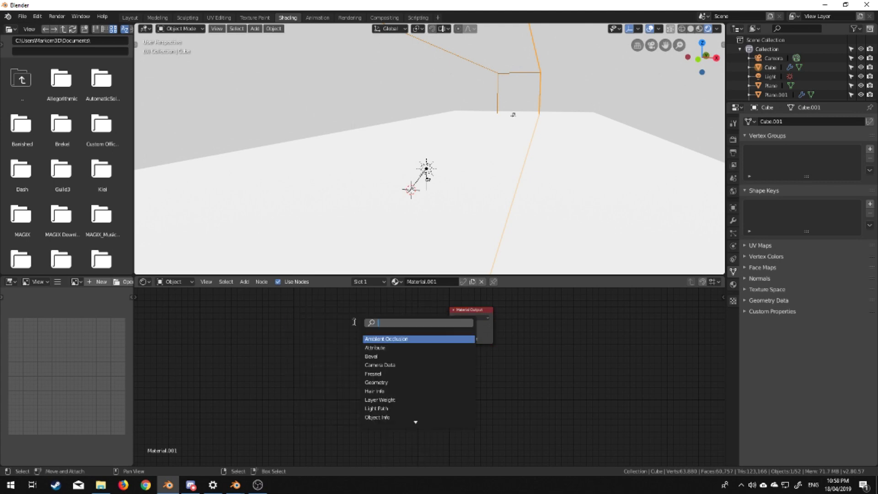
pyautogui.write('vol')
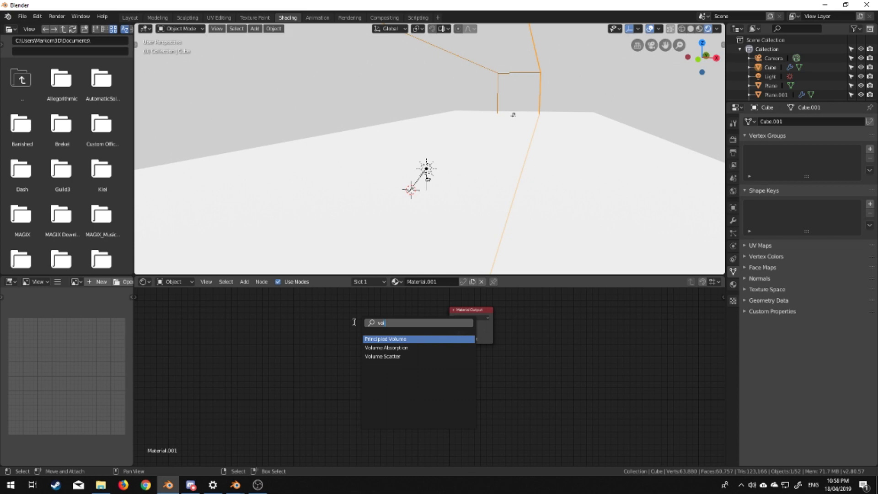
pyautogui.press('Return')
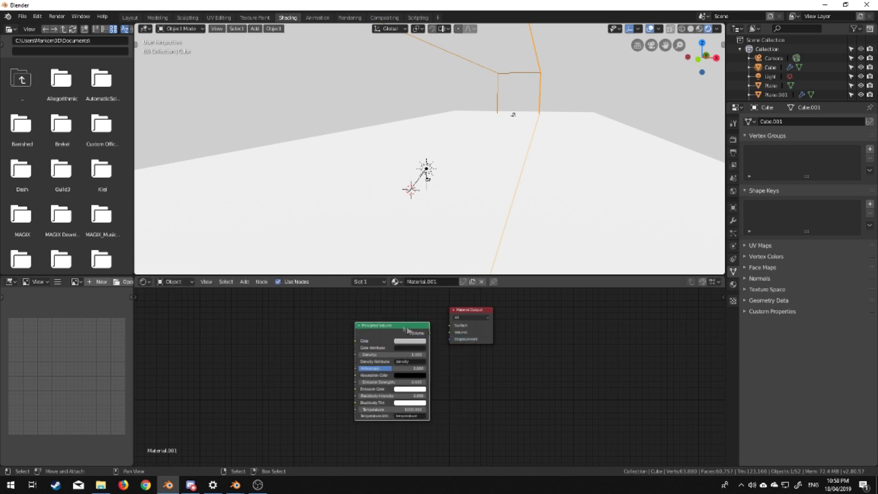
pyautogui.moveTo(413, 327); pyautogui.dragTo(450, 332)
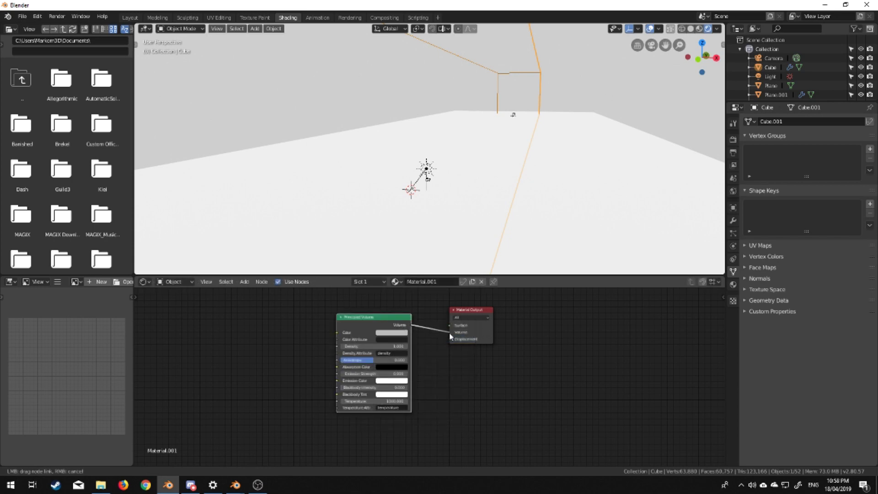
pyautogui.click(403, 333)
pyautogui.moveTo(401, 269); pyautogui.dragTo(398, 269)
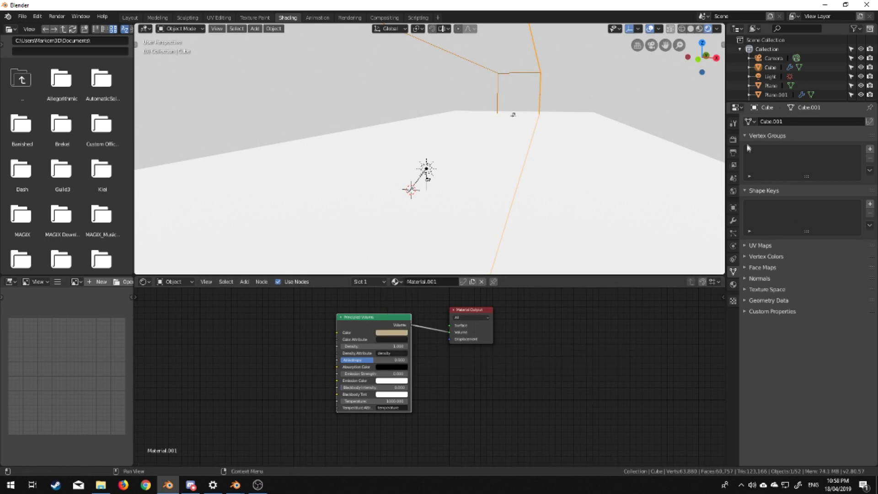
# Set the render engine to Cycles and enable Motion Blur.
pyautogui.click(734, 139)
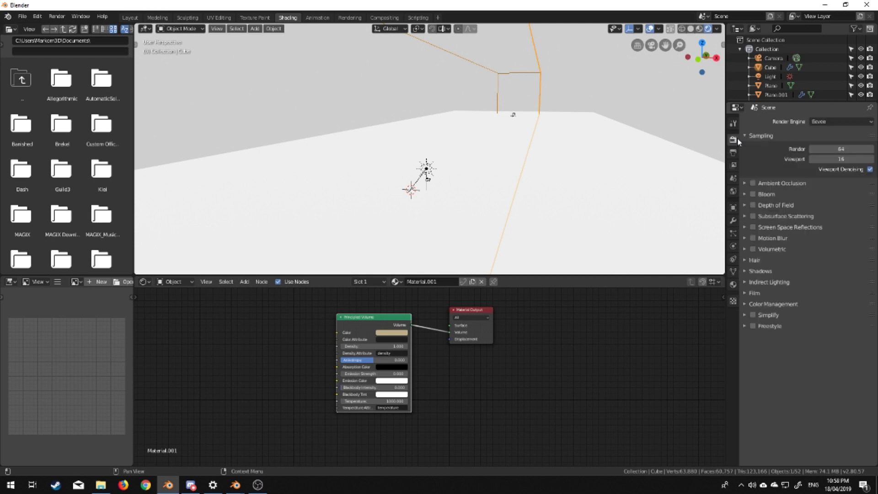
pyautogui.click(838, 122)
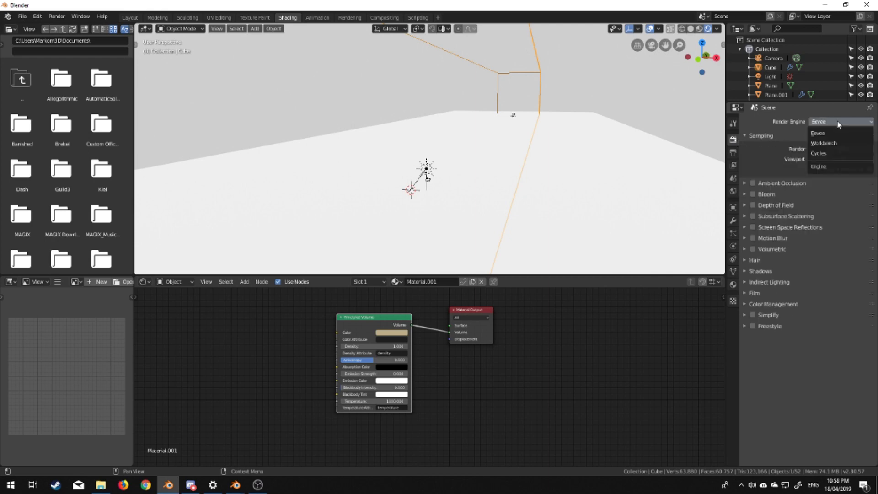
pyautogui.click(835, 153)
pyautogui.moveTo(570, 198); pyautogui.dragTo(564, 182, button='middle')
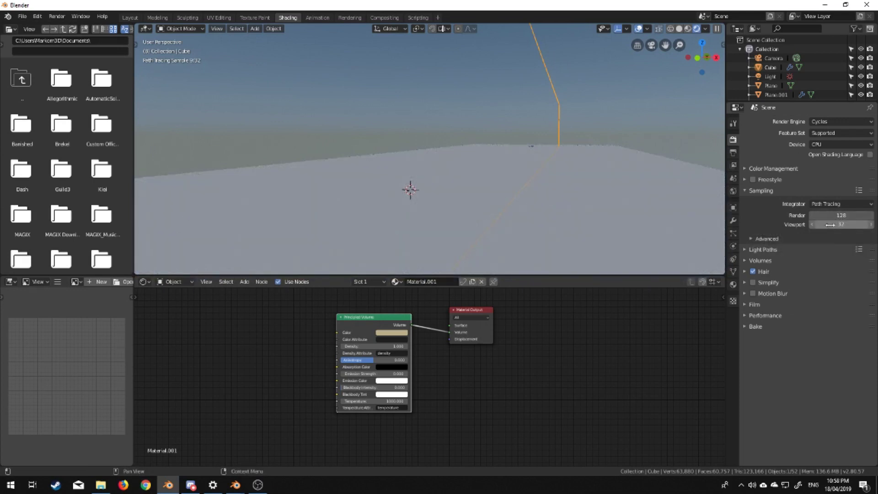
pyautogui.click(753, 294)
# Look through the camera and rotate it around its local X and global Z axes to get a level horizon with sky above the ground.
pyautogui.moveTo(439, 198); pyautogui.dragTo(453, 203, button='middle')
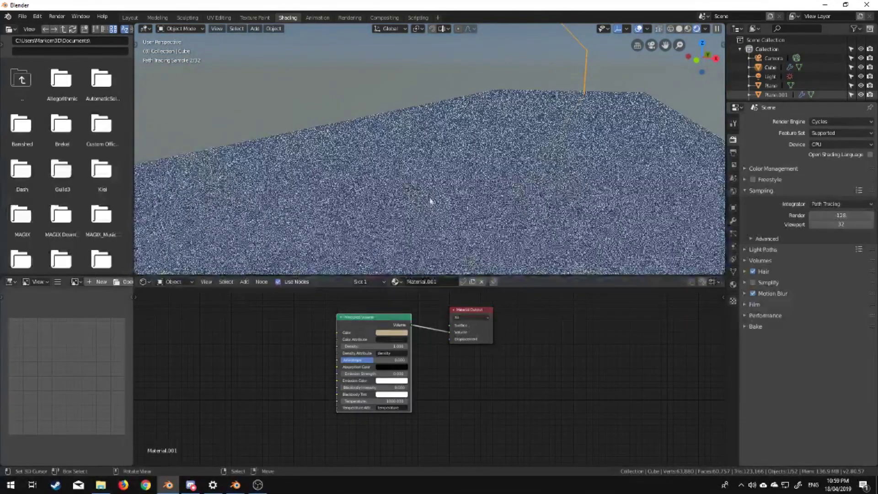
pyautogui.press('KP_0')
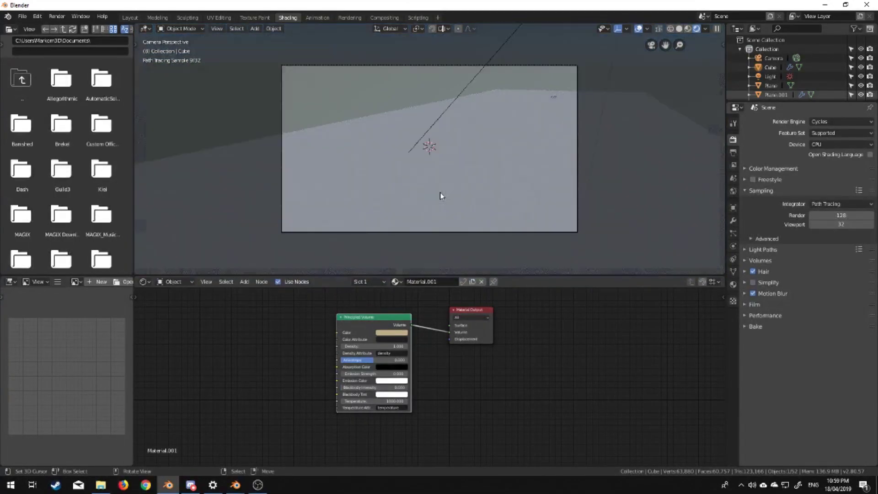
pyautogui.click(577, 192)
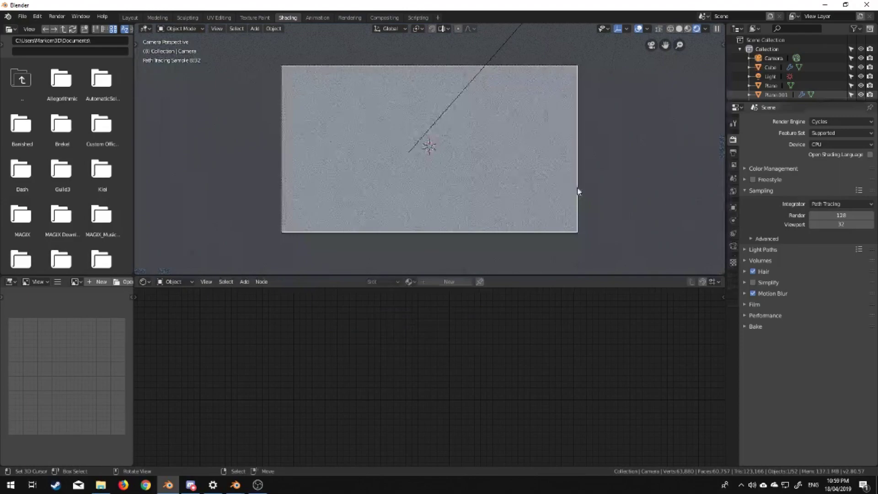
pyautogui.press('r')
pyautogui.press('x')
pyautogui.press('x')
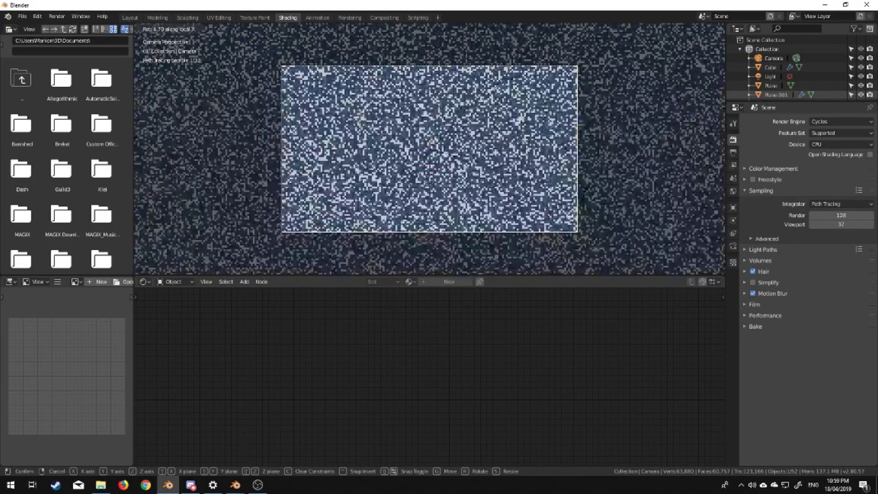
pyautogui.click(586, 145)
pyautogui.press('r')
pyautogui.press('z')
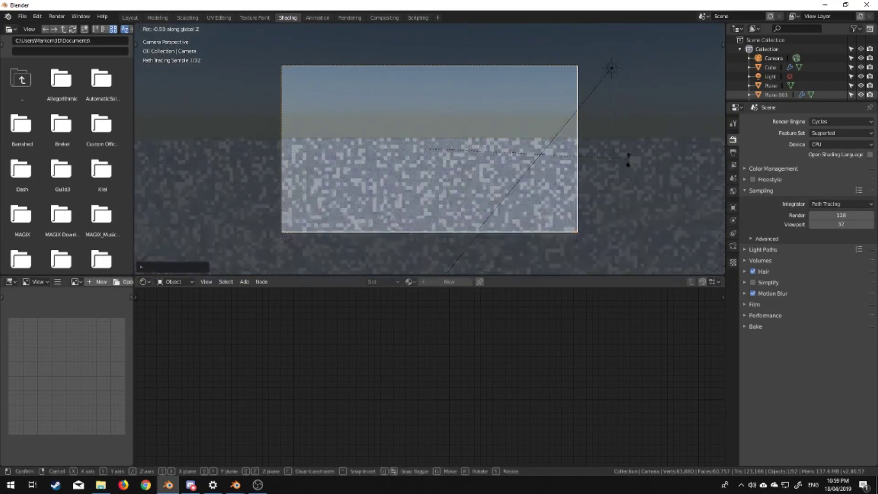
pyautogui.click(600, 194)
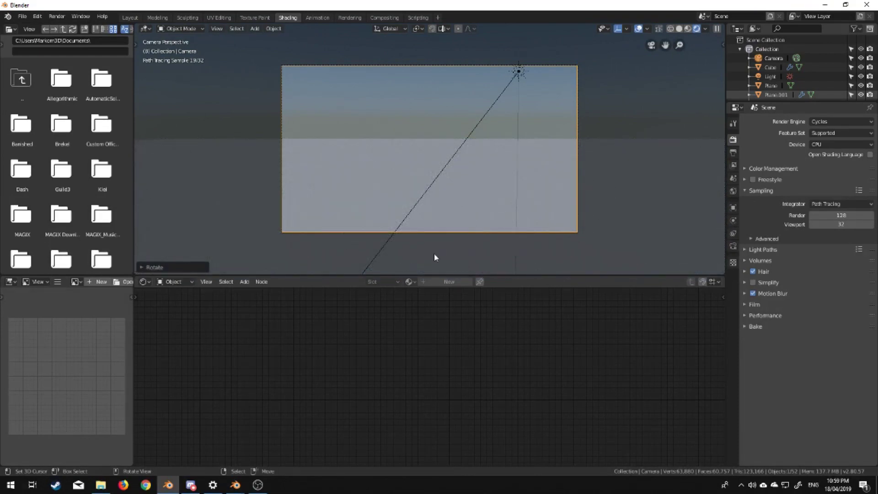
# Rearrange the lower editor areas so that a timeline sits beneath the shader editor.
pyautogui.moveTo(131, 464); pyautogui.dragTo(134, 455)
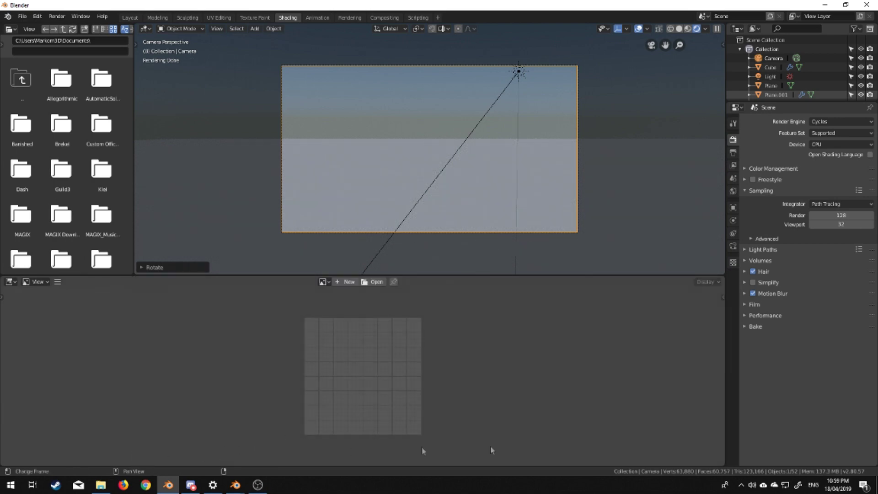
pyautogui.moveTo(727, 465); pyautogui.dragTo(134, 459)
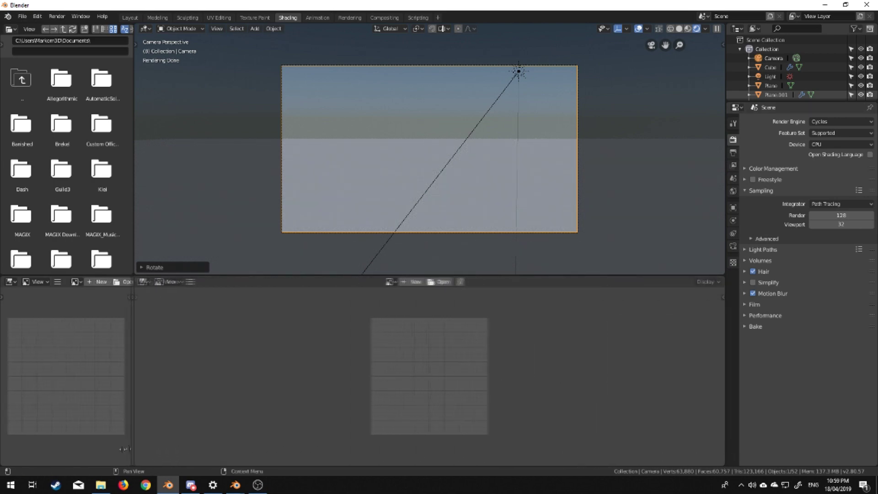
pyautogui.moveTo(134, 458); pyautogui.dragTo(93, 459)
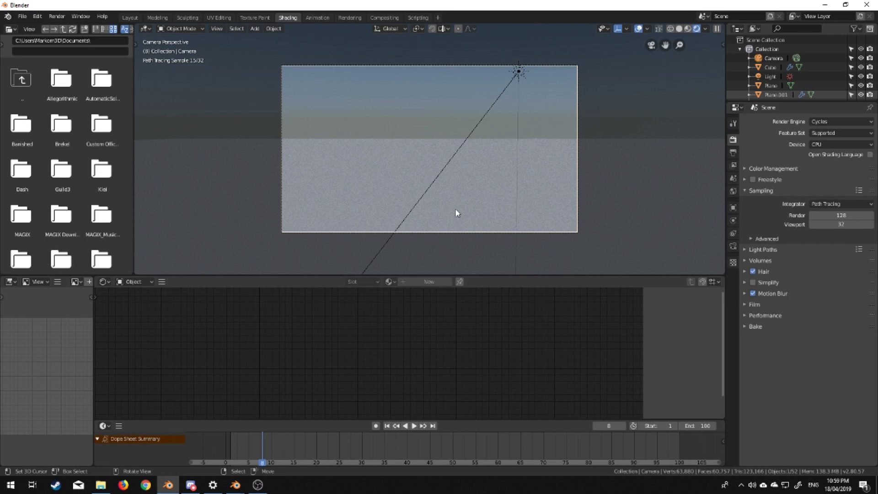
pyautogui.rightClick(456, 209)
# Switch to solid shading, play the animation to frame 47, and rotate the camera so the podracer is near the center of the frame.
pyautogui.click(679, 29)
pyautogui.moveTo(535, 190)
pyautogui.mouseDown(button='middle')
pyautogui.moveTo(537, 205)
pyautogui.moveTo(553, 185)
pyautogui.mouseUp(button='middle')
pyautogui.scroll(-6, 536, 202)
pyautogui.press('space')
pyautogui.press('space')
pyautogui.press('KP_0')
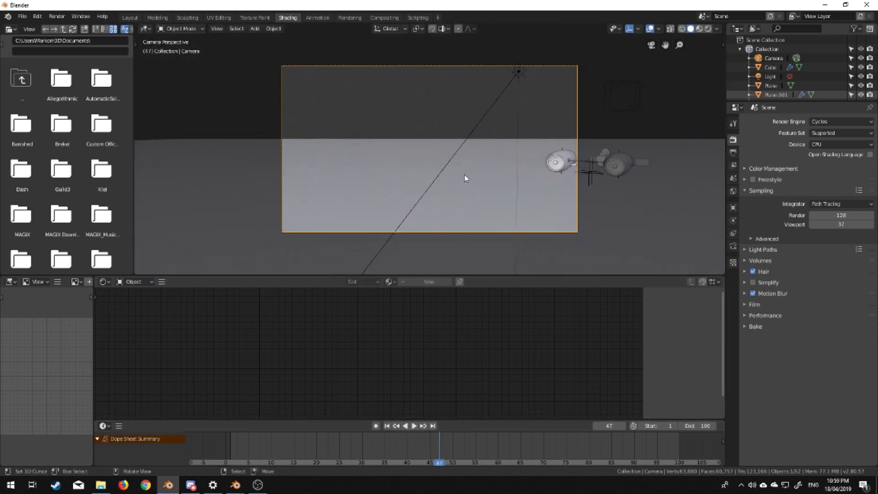
pyautogui.press('r')
pyautogui.click(473, 173)
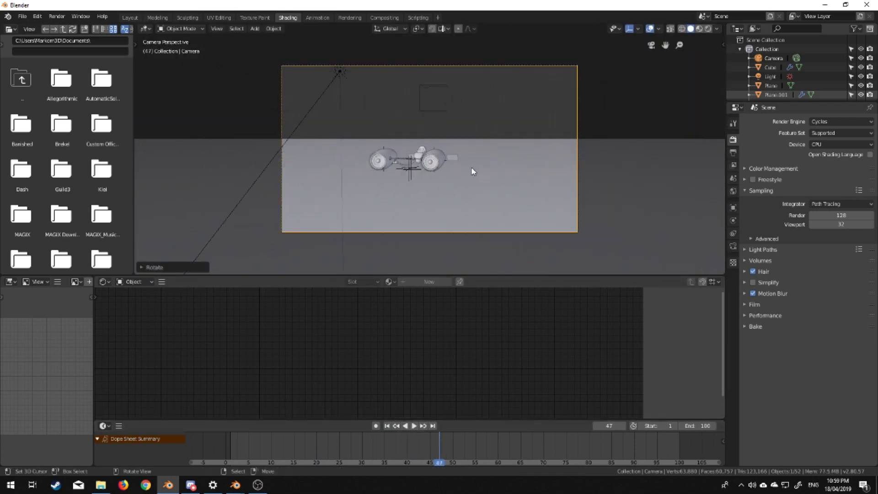
# Lower the camera along global Z, tilt it around its local X axis, and shift it to place the podracer in the frame's lower-left area.
pyautogui.press('g')
pyautogui.press('z')
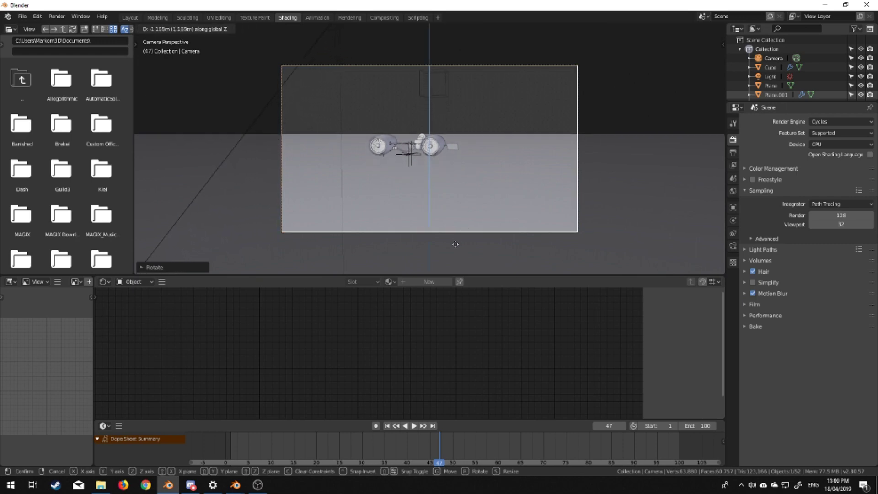
pyautogui.click(493, 212)
pyautogui.press('r')
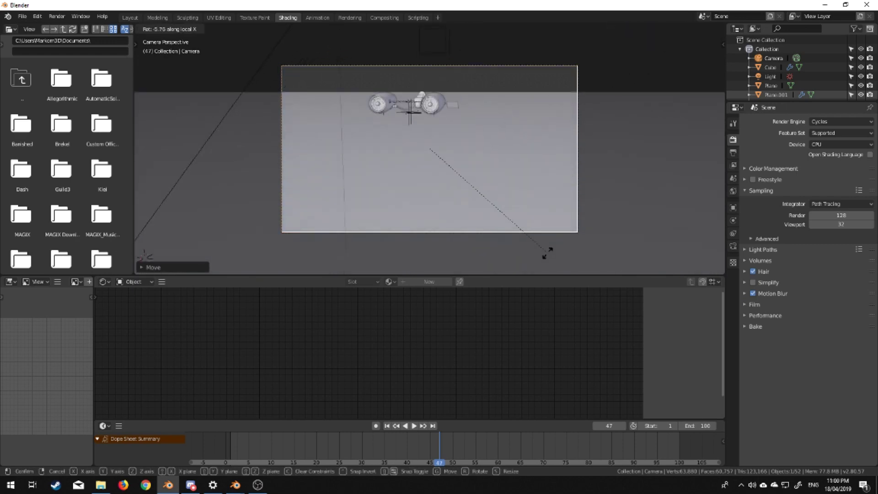
pyautogui.click(554, 222)
pyautogui.press('g')
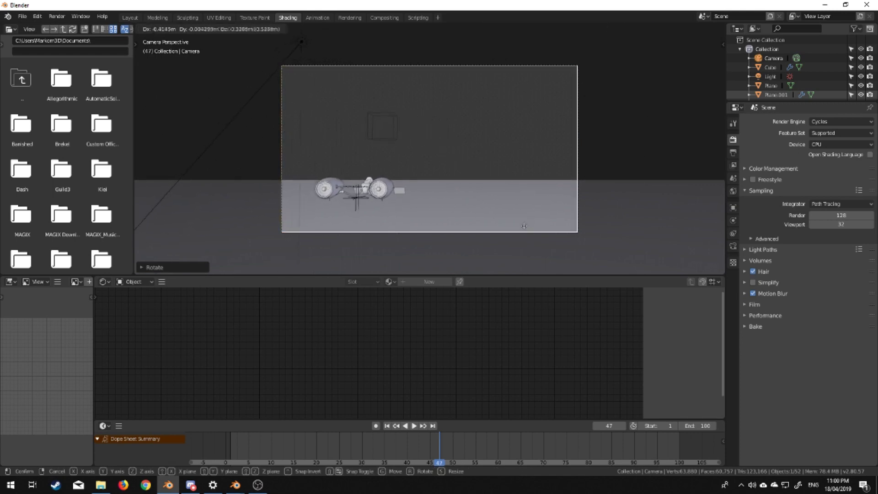
pyautogui.click(508, 243)
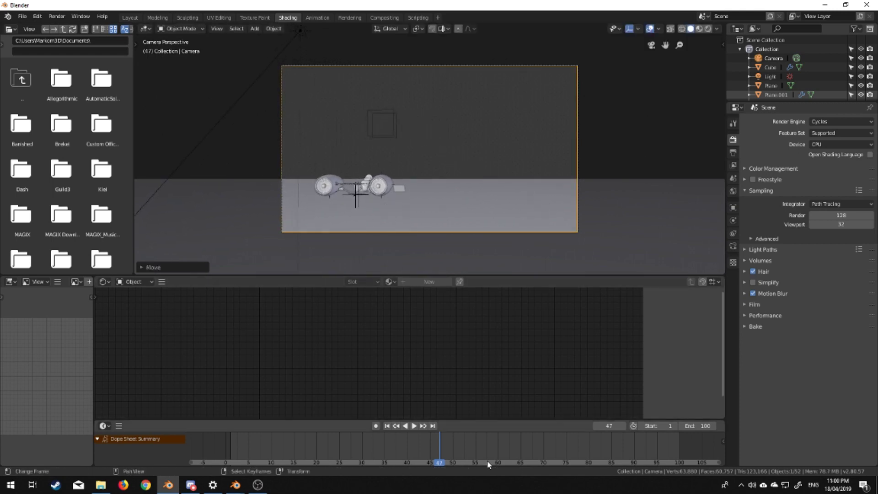
# Scrub the animation to frame 45 and set the camera's clip end to 2000000 m.
pyautogui.moveTo(426, 448)
pyautogui.mouseDown()
pyautogui.moveTo(353, 448)
pyautogui.moveTo(451, 443)
pyautogui.moveTo(346, 447)
pyautogui.moveTo(431, 450)
pyautogui.mouseUp()
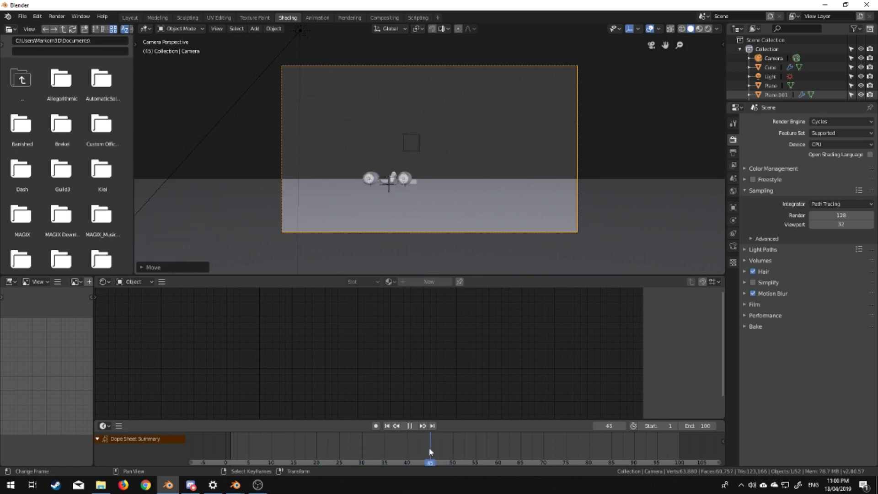
pyautogui.click(733, 247)
pyautogui.click(829, 223)
pyautogui.write('200000')
pyautogui.press('Return')
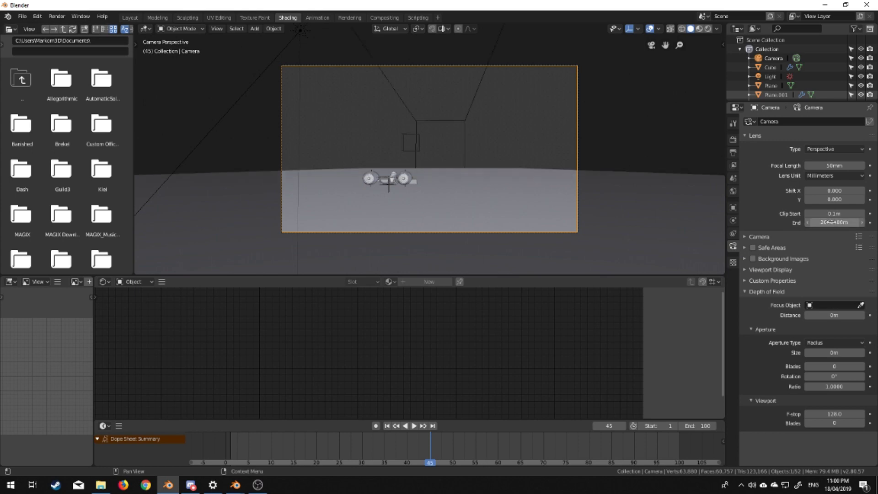
# Play and scrub the animation through the camera to review the podracer's approach, ending at frame 8.
pyautogui.click(322, 444)
pyautogui.press('space')
pyautogui.moveTo(237, 440); pyautogui.dragTo(316, 466)
pyautogui.press('Escape')
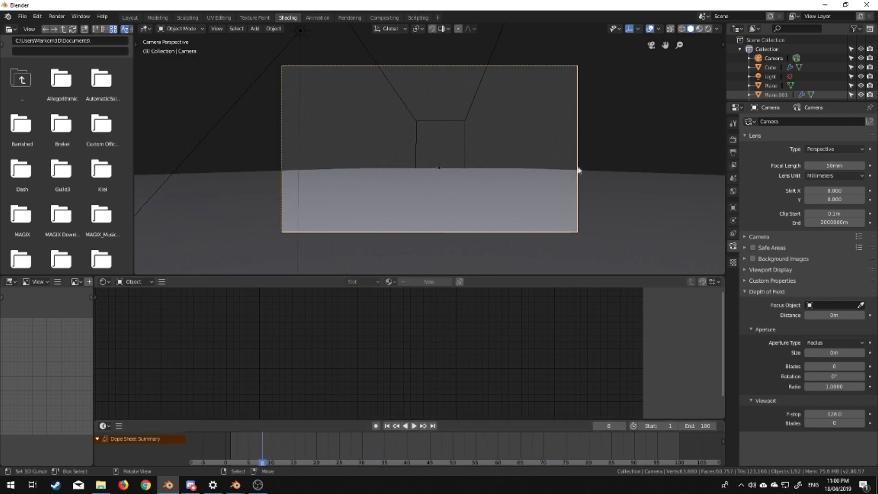
# Move the camera back along the global Y axis and play the animation through it to frame 51.
pyautogui.moveTo(580, 168); pyautogui.dragTo(472, 249, button='middle')
pyautogui.scroll(-6, 436, 243)
pyautogui.press('g')
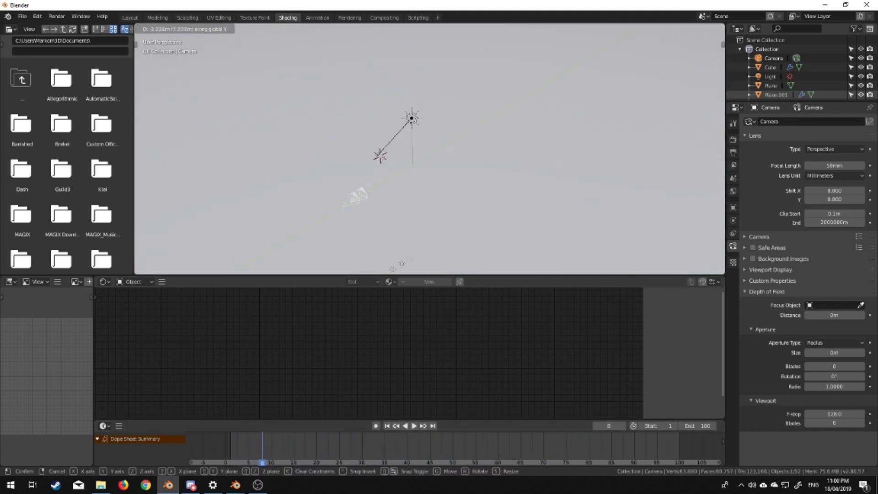
pyautogui.click(151, 176)
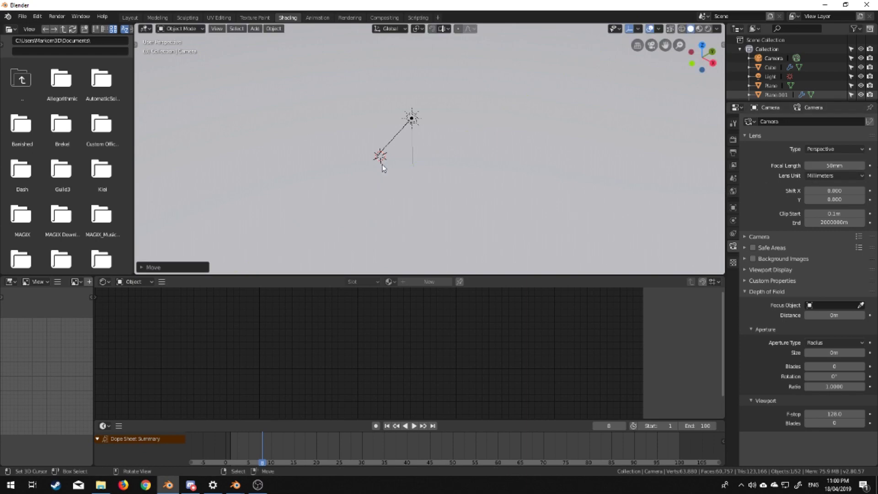
pyautogui.press('KP_0')
pyautogui.press('space')
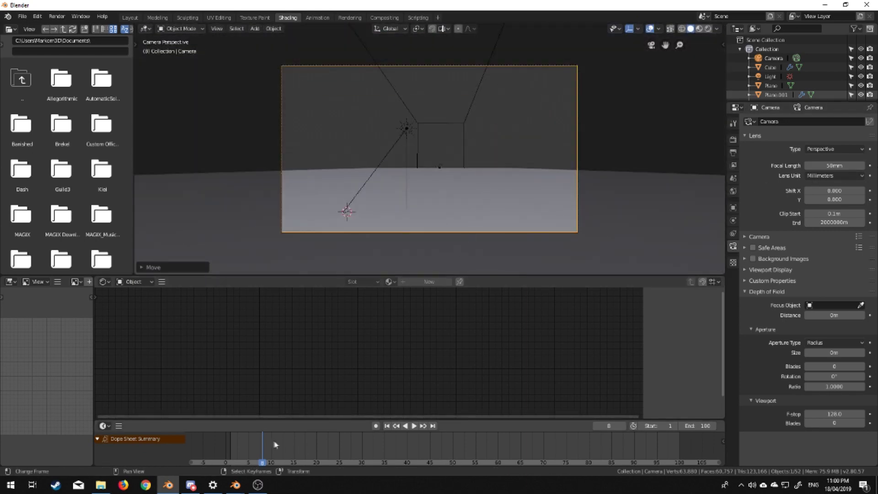
pyautogui.press('space')
# Move the camera much farther back along the global Y axis and return to the camera view.
pyautogui.moveTo(539, 171); pyautogui.dragTo(426, 175, button='middle')
pyautogui.press('g')
pyautogui.press('y')
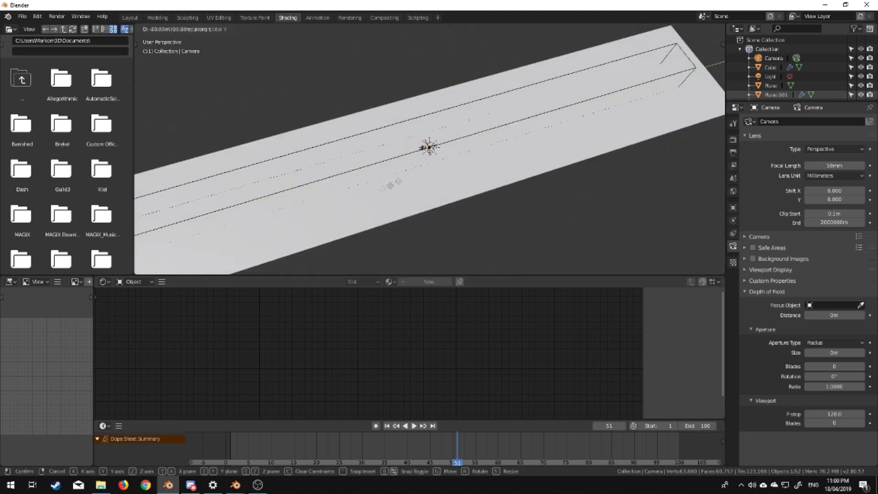
pyautogui.click(195, 258)
pyautogui.press('KP_0')
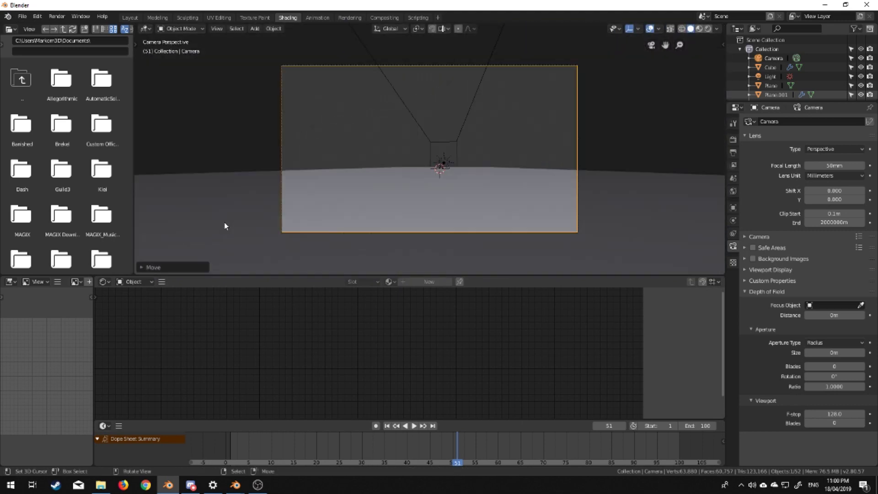
# Play and scrub the animation through the camera from the start, ending at frame 93.
pyautogui.press('space')
pyautogui.click(261, 455)
pyautogui.moveTo(261, 455); pyautogui.dragTo(197, 459)
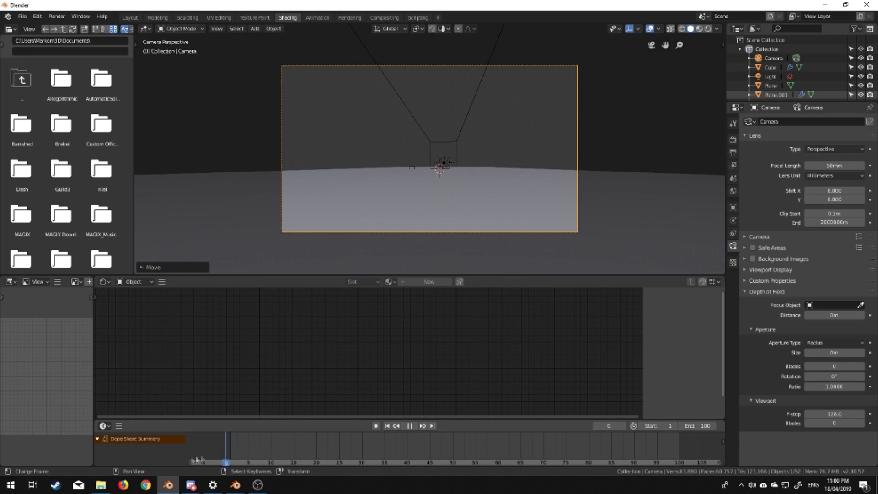
pyautogui.moveTo(265, 464); pyautogui.dragTo(646, 446)
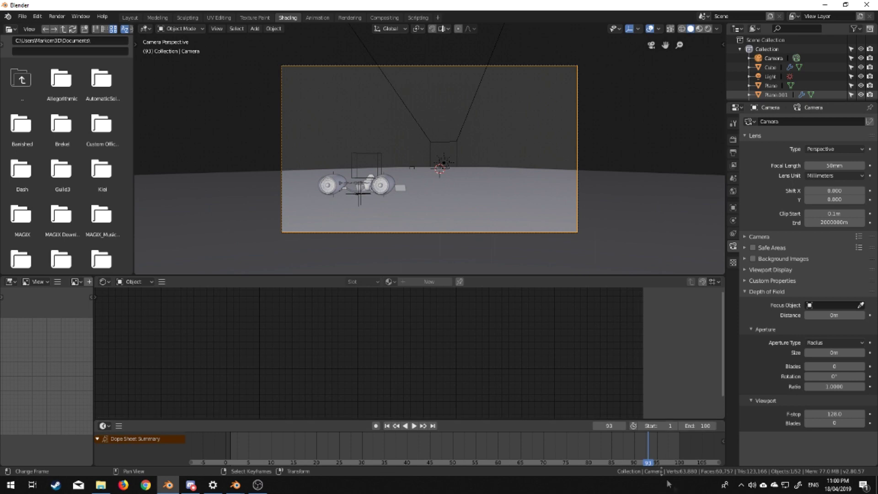
# Select the smoke domain cube and open the cache settings of its smoke physics.
pyautogui.click(467, 121)
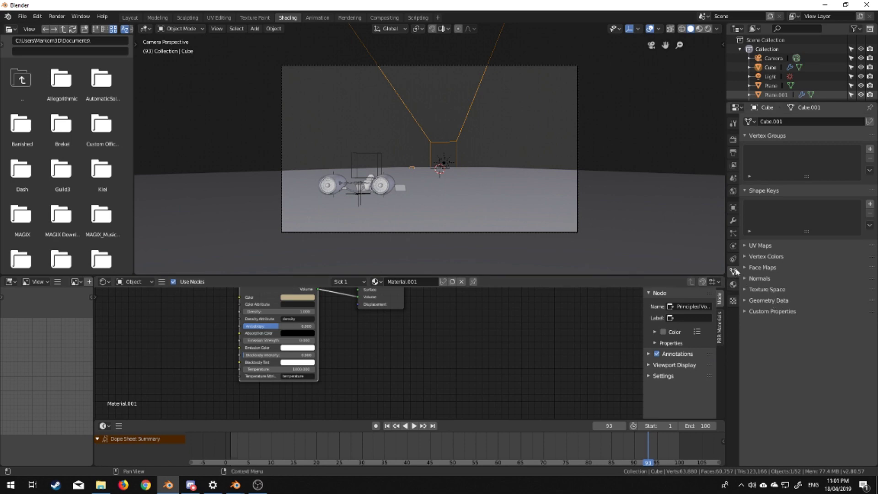
pyautogui.click(733, 246)
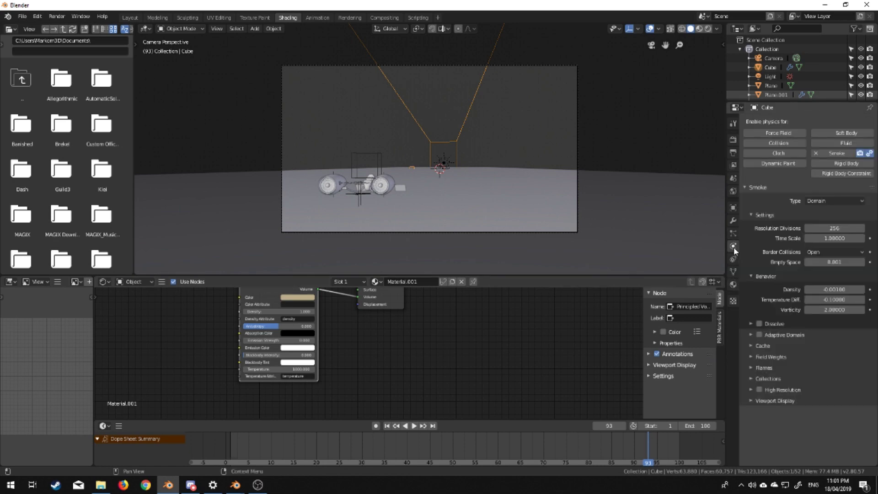
pyautogui.click(751, 346)
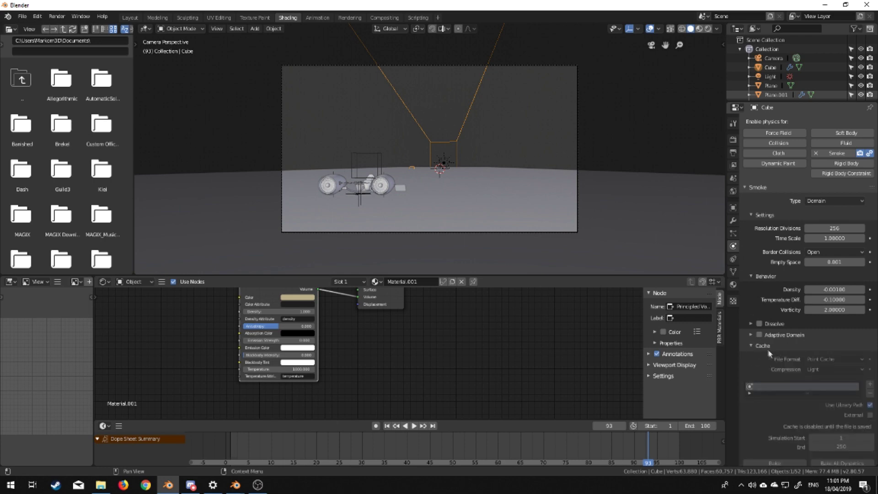
pyautogui.scroll(-3, 768, 352)
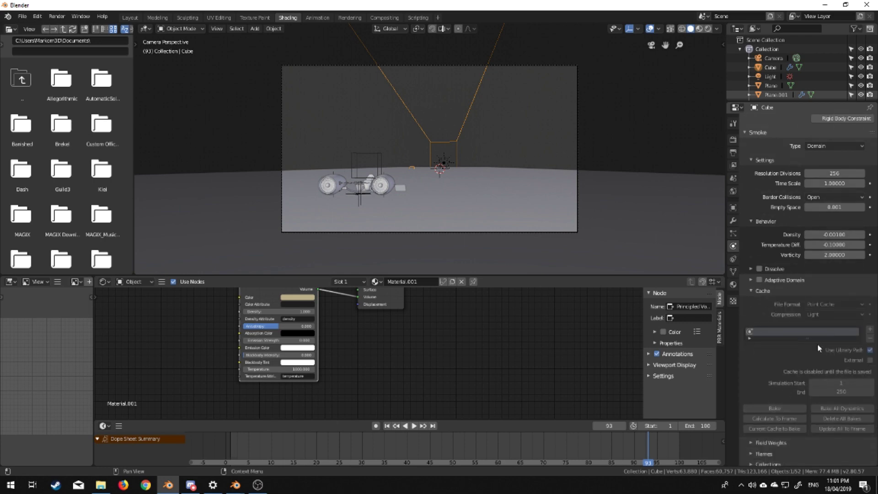
pyautogui.scroll(1, 788, 365)
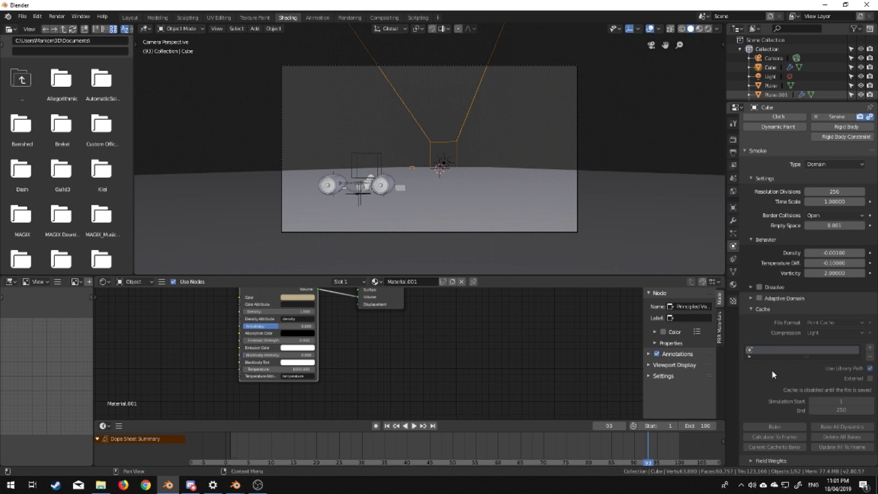
# Save the scene as Fire.blend in the G:\Temp folder.
pyautogui.click(25, 17)
pyautogui.click(37, 97)
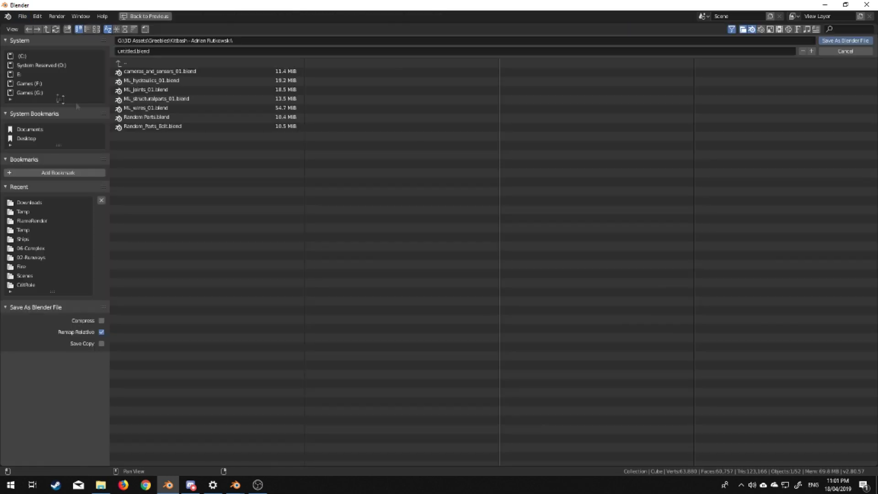
pyautogui.click(144, 62)
pyautogui.click(145, 62)
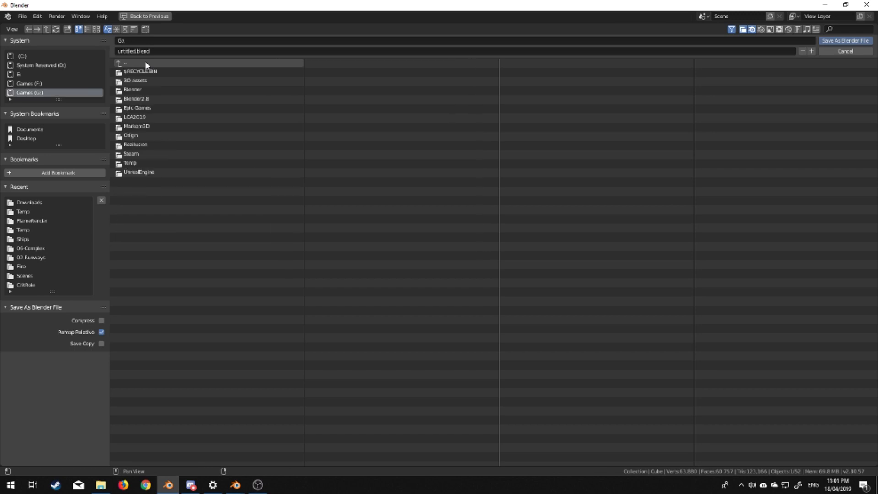
pyautogui.click(145, 62)
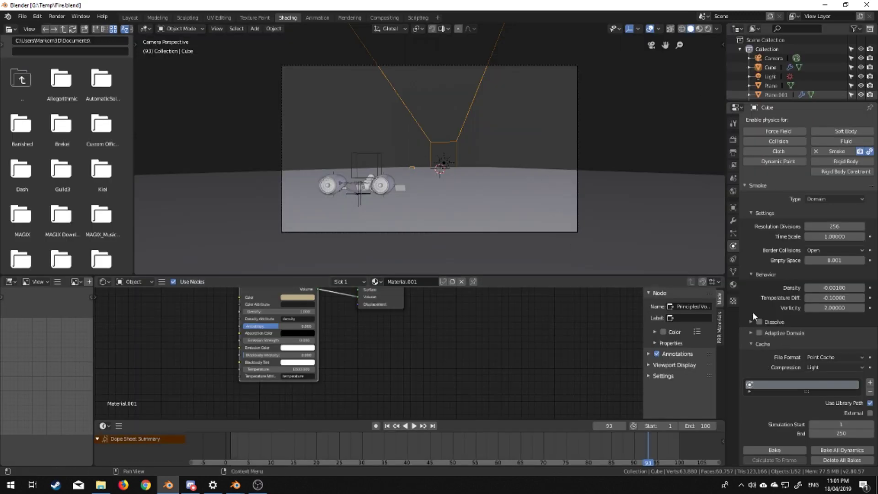
# Enable Dissolve for the smoke domain and set its time to 30.
pyautogui.scroll(-1, 753, 309)
pyautogui.click(750, 304)
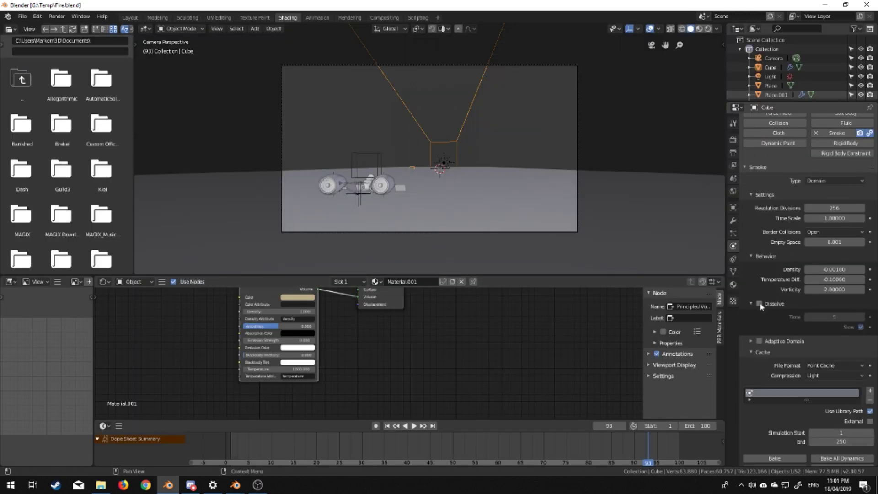
pyautogui.click(759, 303)
pyautogui.click(820, 316)
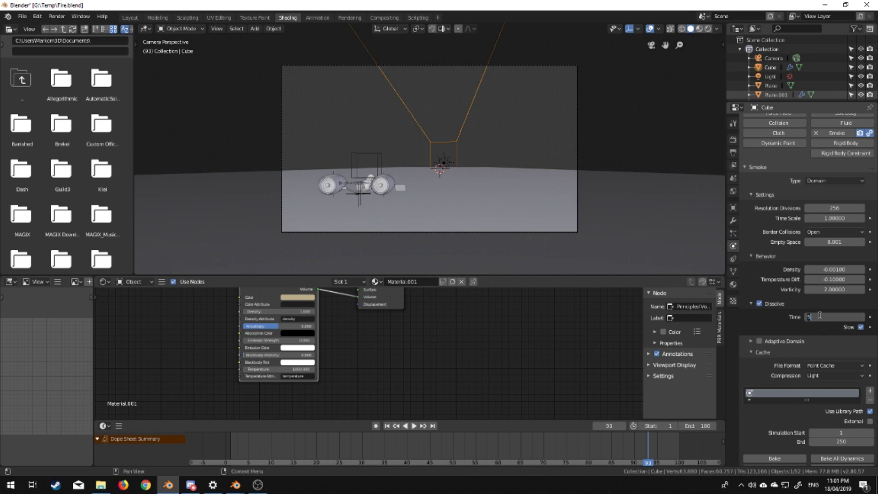
pyautogui.write('30')
pyautogui.press('Return')
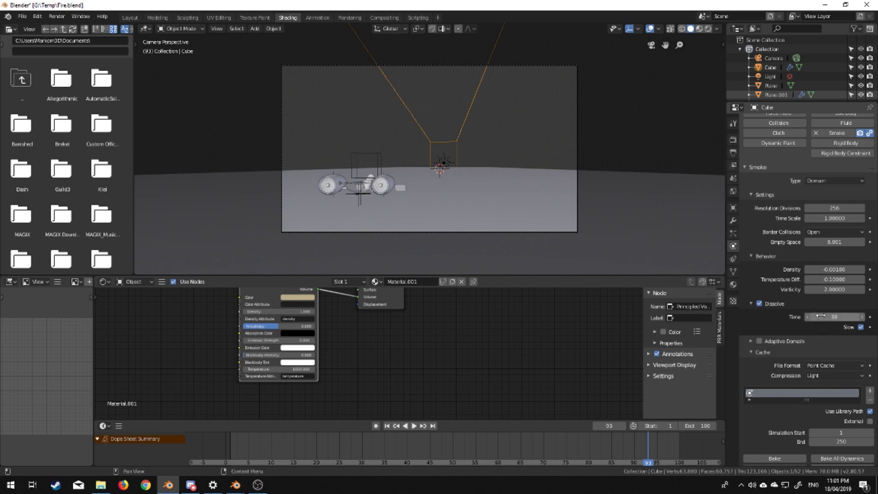
# Enable High Resolution for the smoke domain and adjust its resolution divisions.
pyautogui.scroll(-4, 815, 316)
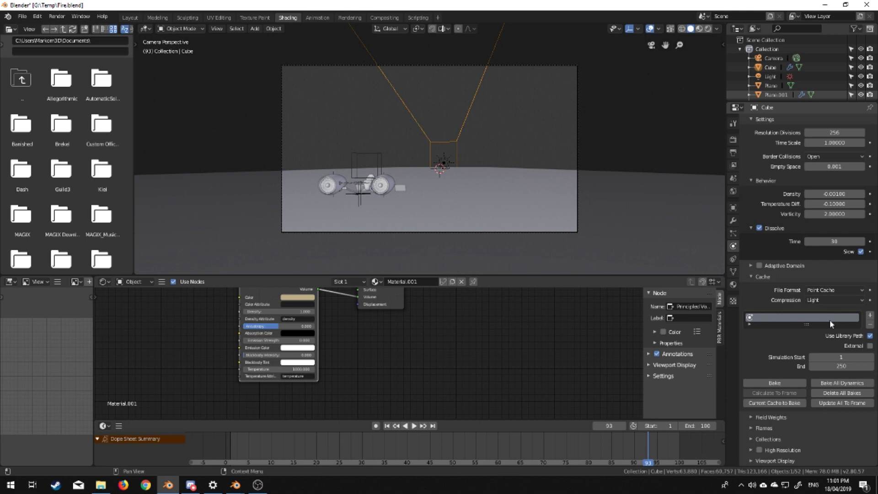
pyautogui.click(757, 450)
pyautogui.scroll(-2, 778, 439)
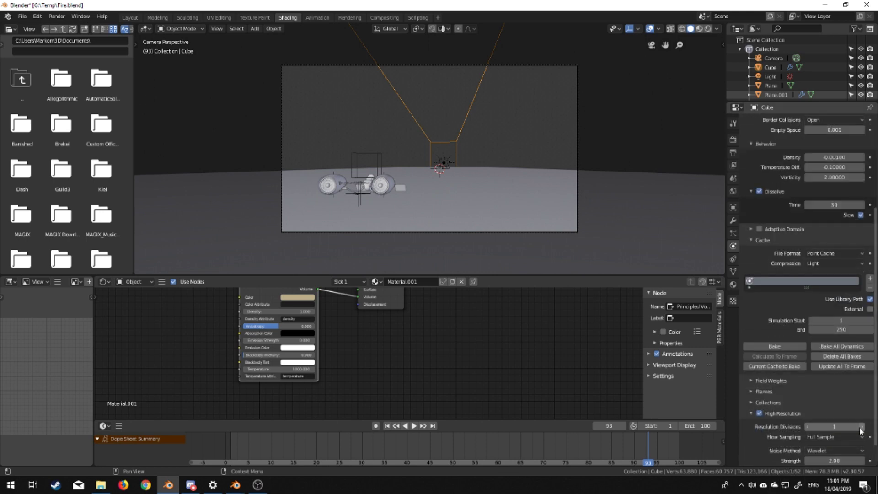
pyautogui.click(863, 428)
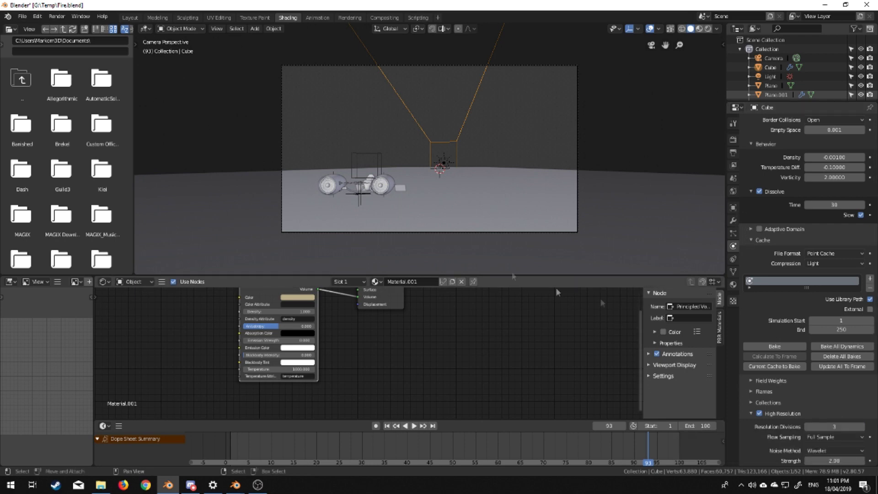
# Select the smoke-emitting plane behind the podracer and raise its sampling subframes.
pyautogui.click(400, 188)
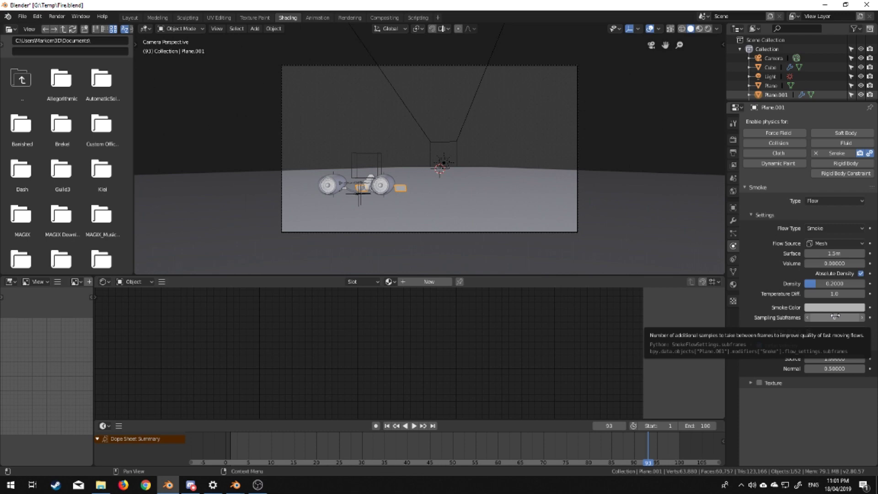
pyautogui.click(864, 315)
pyautogui.click(863, 316)
pyautogui.click(863, 316)
pyautogui.click(863, 316)
pyautogui.click(863, 316)
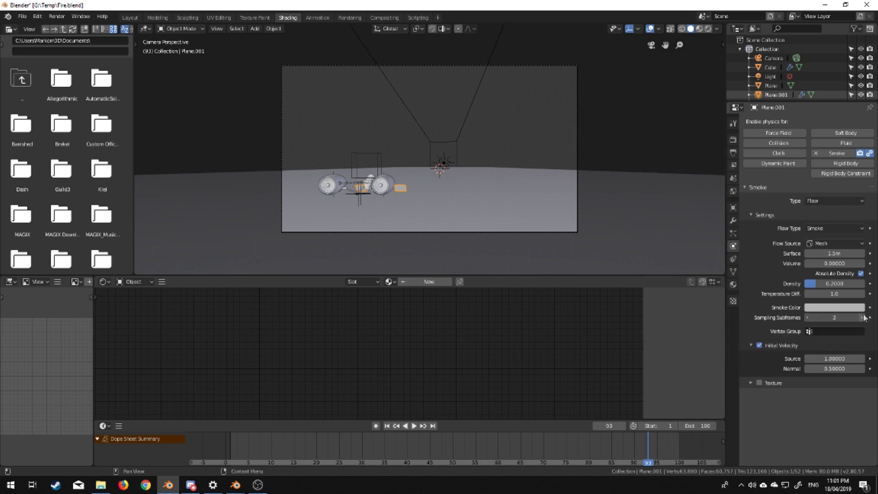
pyautogui.click(864, 316)
pyautogui.click(864, 316)
pyautogui.click(864, 317)
pyautogui.click(863, 317)
pyautogui.click(863, 316)
# Set the smoke domain's simulation end to frame 100 and bake the simulation.
pyautogui.click(453, 136)
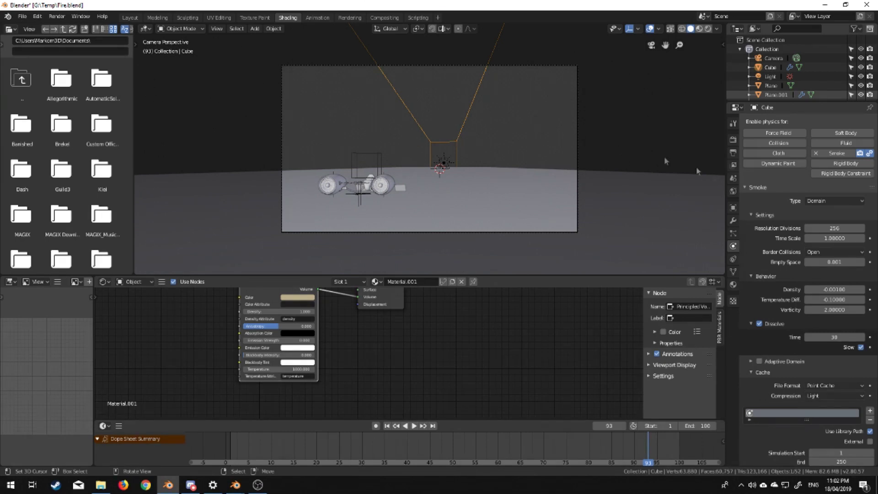
pyautogui.scroll(-8, 788, 322)
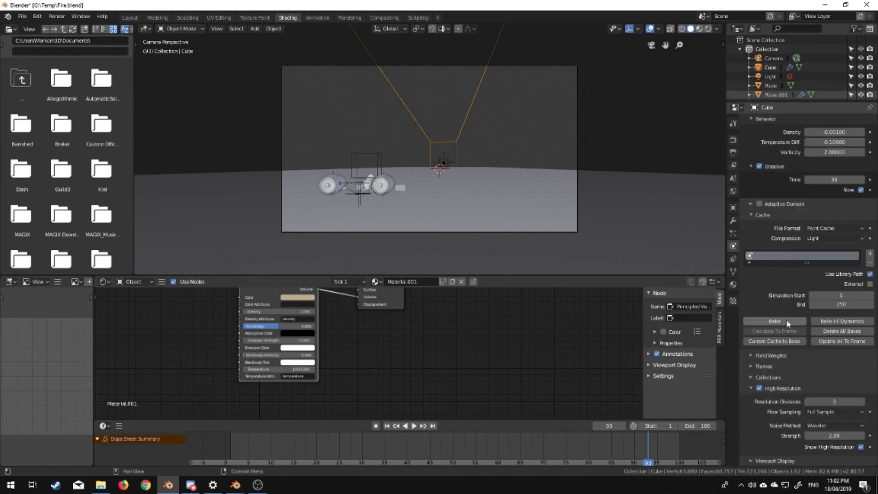
pyautogui.click(837, 304)
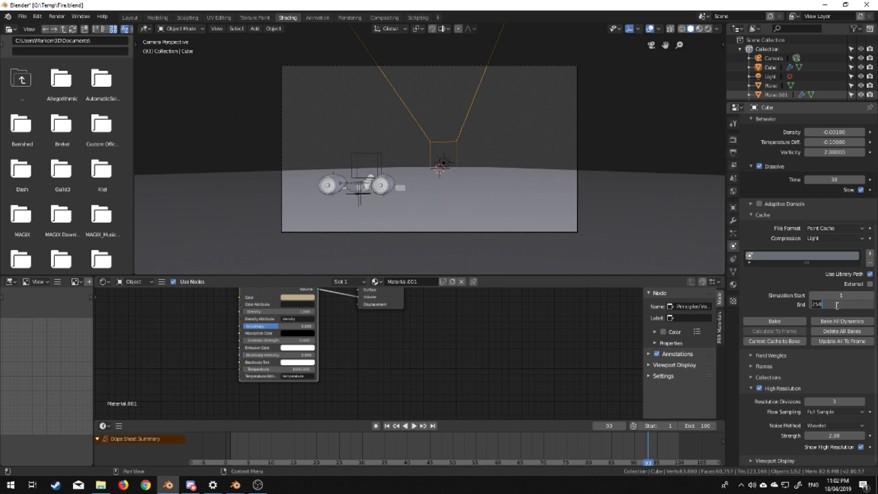
pyautogui.write('100')
pyautogui.press('Return')
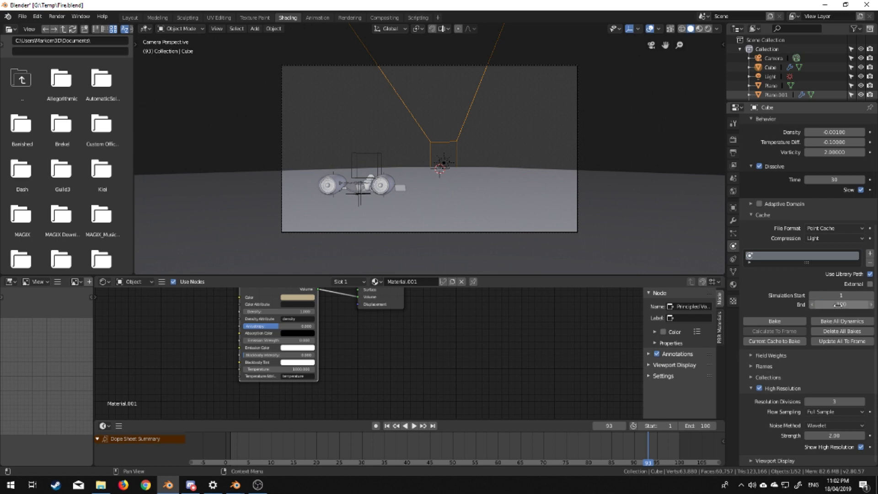
pyautogui.click(783, 322)
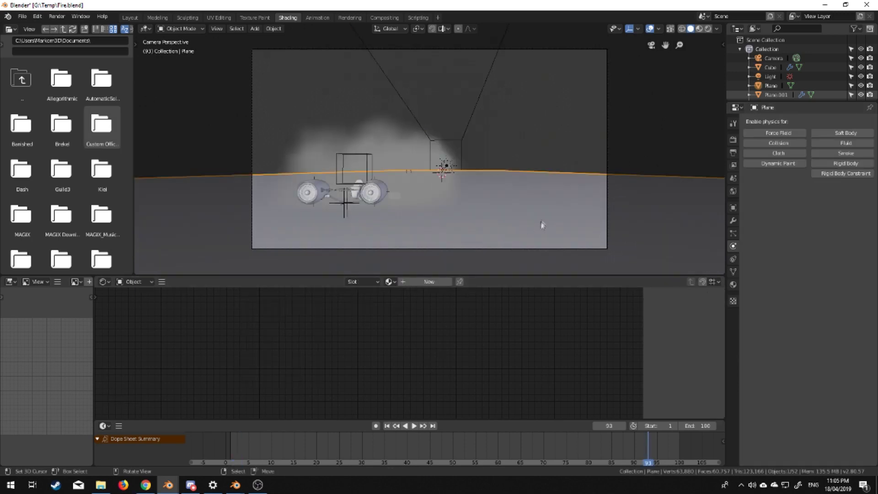
# Leave the camera view, rewind to frame 4 and play the baked smoke along the ground plane.
pyautogui.moveTo(442, 190); pyautogui.dragTo(435, 209, button='middle')
pyautogui.scroll(-5, 433, 211)
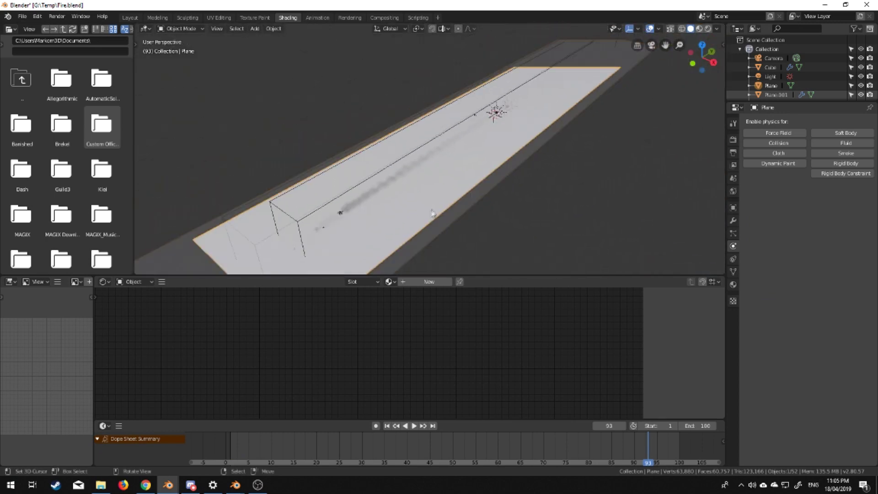
pyautogui.moveTo(279, 445); pyautogui.dragTo(246, 446)
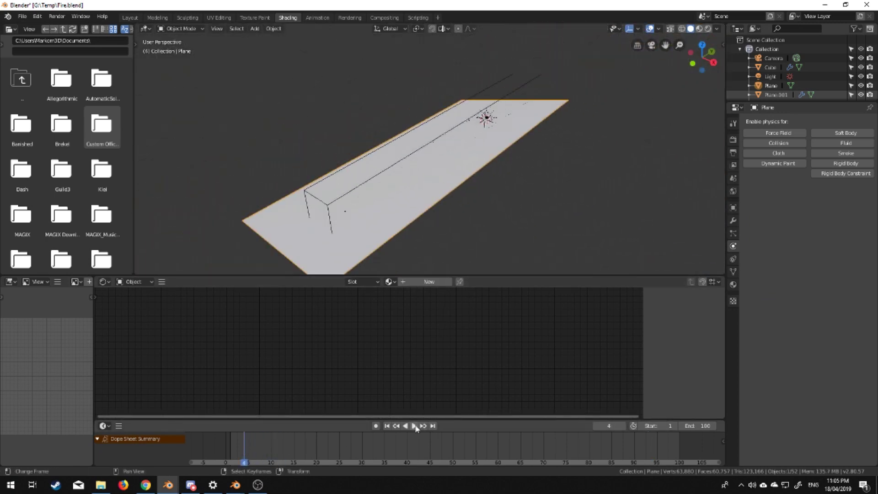
pyautogui.click(414, 425)
pyautogui.keyDown('shift'); pyautogui.moveTo(517, 189); pyautogui.dragTo(490, 234, button='middle'); pyautogui.keyUp('shift')
pyautogui.scroll(3, 540, 208)
pyautogui.keyDown('shift'); pyautogui.moveTo(530, 192); pyautogui.dragTo(563, 146, button='middle'); pyautogui.keyUp('shift')
pyautogui.moveTo(509, 175); pyautogui.dragTo(549, 176, button='middle')
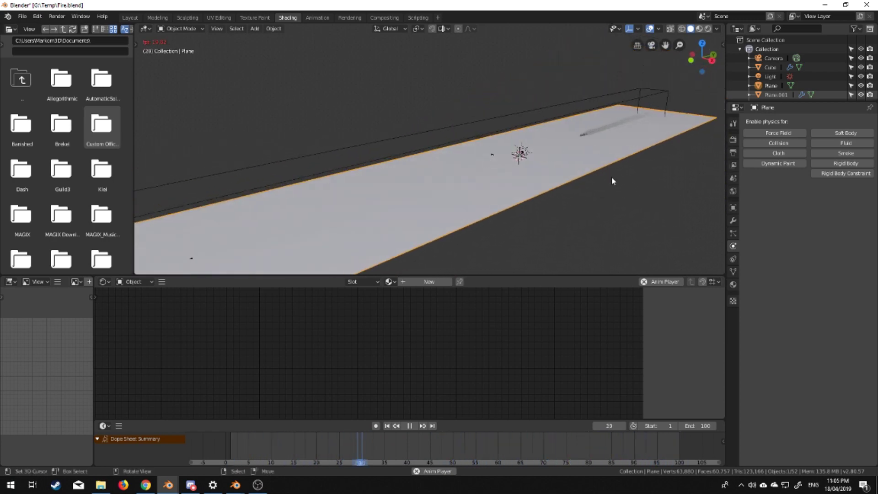
# Set the viewport's clip end to 200000 m.
pyautogui.press('n')
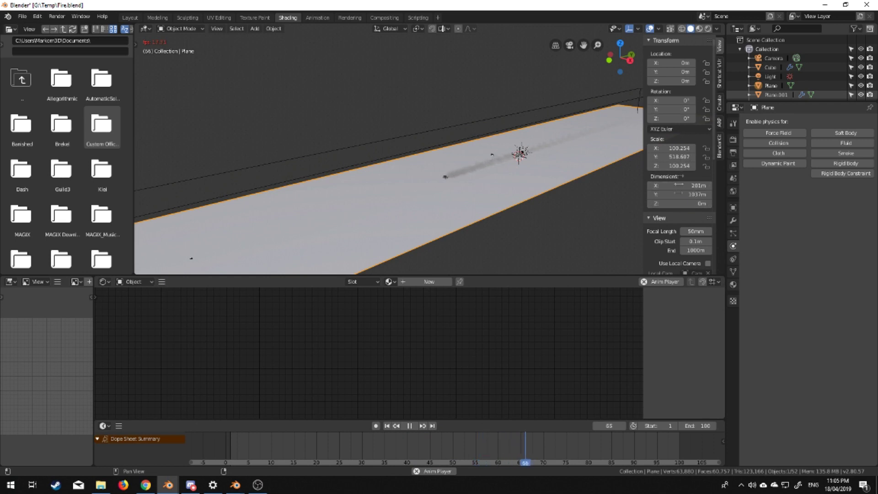
pyautogui.scroll(-2, 686, 220)
pyautogui.click(694, 213)
pyautogui.write('20000')
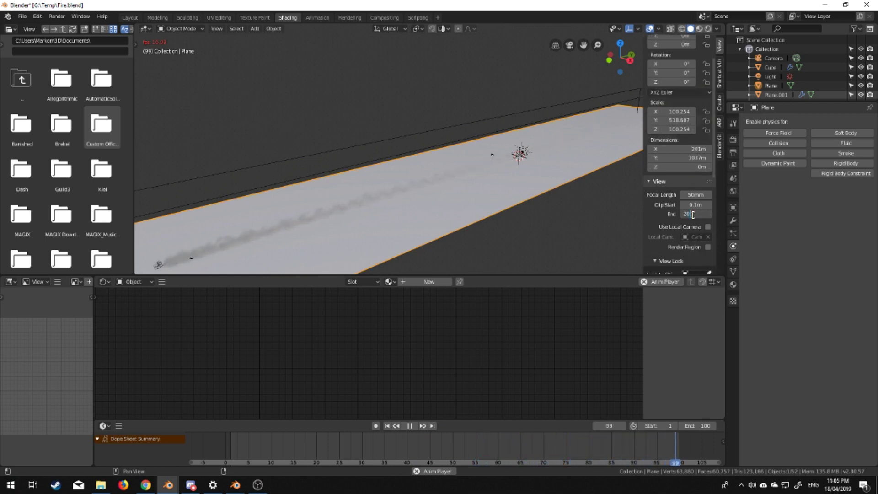
pyautogui.write('000')
pyautogui.press('Return')
# Review the playing smoke trail from several angles and stop the animation at frame 21.
pyautogui.moveTo(446, 198); pyautogui.dragTo(402, 185, button='middle')
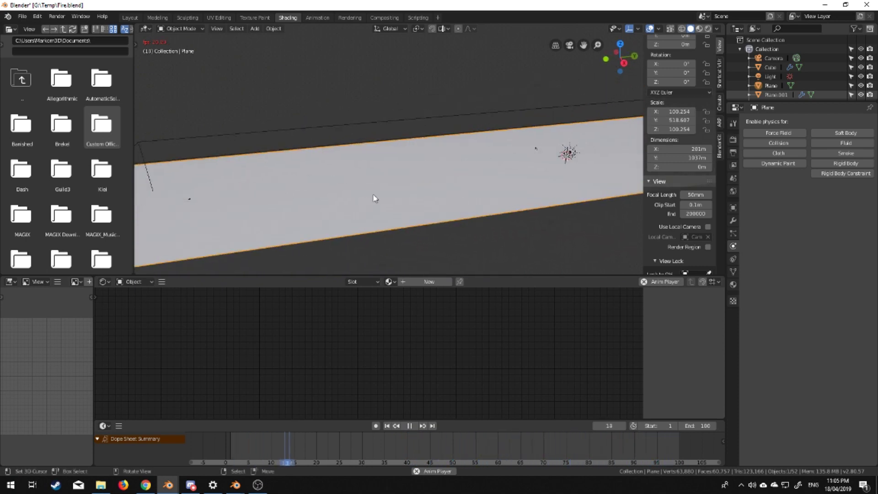
pyautogui.moveTo(545, 226); pyautogui.dragTo(499, 161, button='middle')
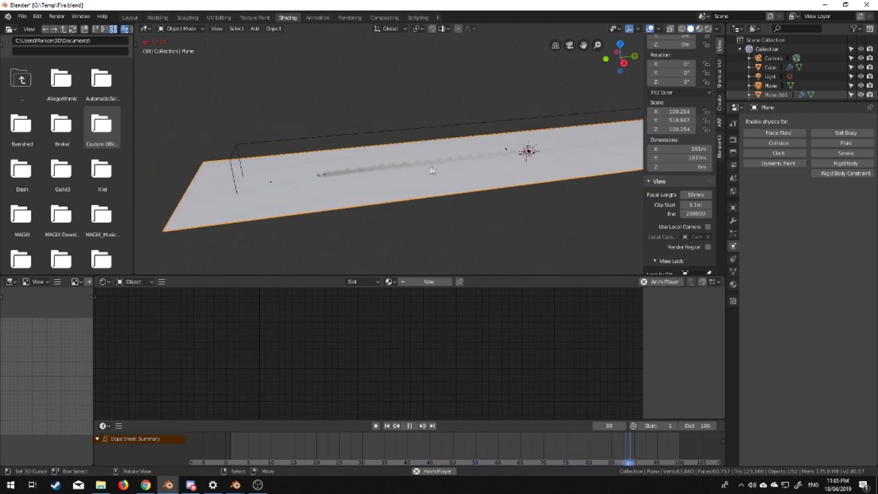
pyautogui.click(410, 426)
pyautogui.moveTo(437, 191); pyautogui.dragTo(438, 212, button='middle')
pyautogui.keyDown('shift'); pyautogui.moveTo(508, 158); pyautogui.dragTo(435, 188, button='middle'); pyautogui.keyUp('shift')
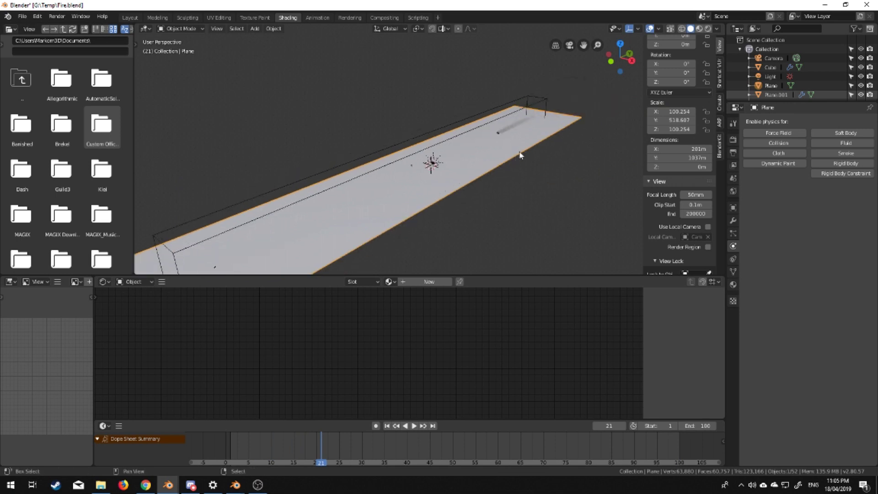
pyautogui.keyDown('shift'); pyautogui.moveTo(517, 155); pyautogui.dragTo(392, 199, button='middle'); pyautogui.keyUp('shift')
# Select the podracer in the right orthographic view and snap the 3D cursor to it.
pyautogui.press('KP_3')
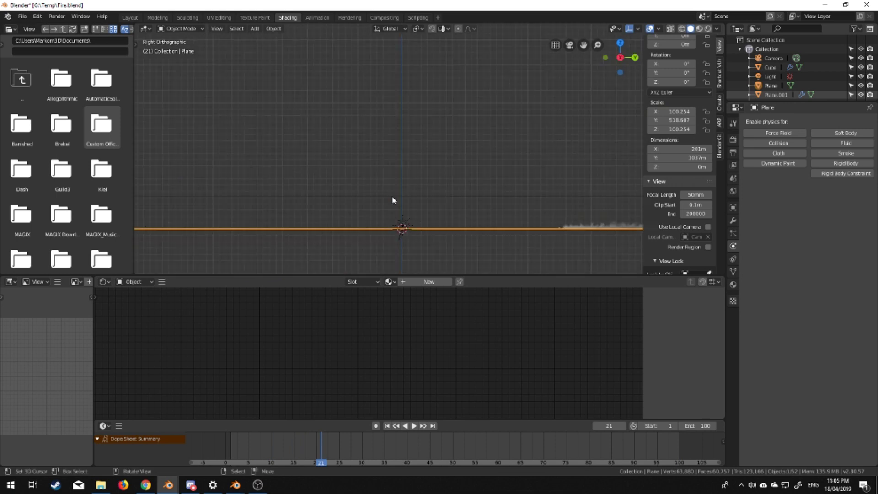
pyautogui.keyDown('shift'); pyautogui.moveTo(391, 196); pyautogui.dragTo(435, 197, button='middle'); pyautogui.keyUp('shift')
pyautogui.scroll(5, 414, 203)
pyautogui.scroll(1, 413, 202)
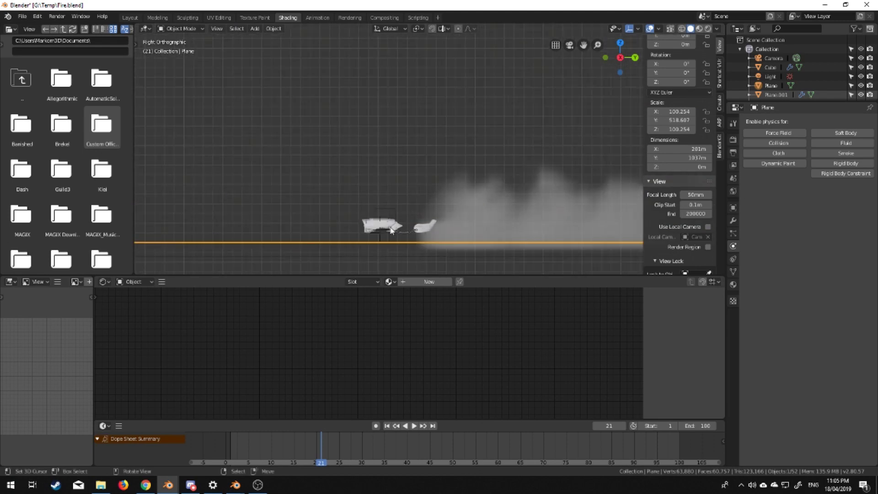
pyautogui.rightClick(390, 228)
pyautogui.keyDown('shift'); pyautogui.moveTo(434, 216); pyautogui.dragTo(459, 178, button='middle'); pyautogui.keyUp('shift')
pyautogui.scroll(1, 437, 202)
pyautogui.hotkey('shift', 's')
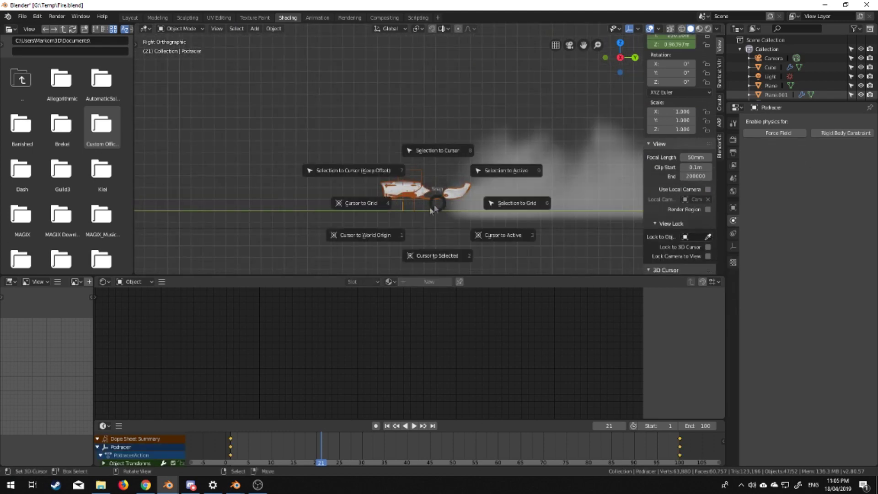
pyautogui.click(436, 222)
# Add a Wind force field at the podracer's position.
pyautogui.hotkey('shift', 'a')
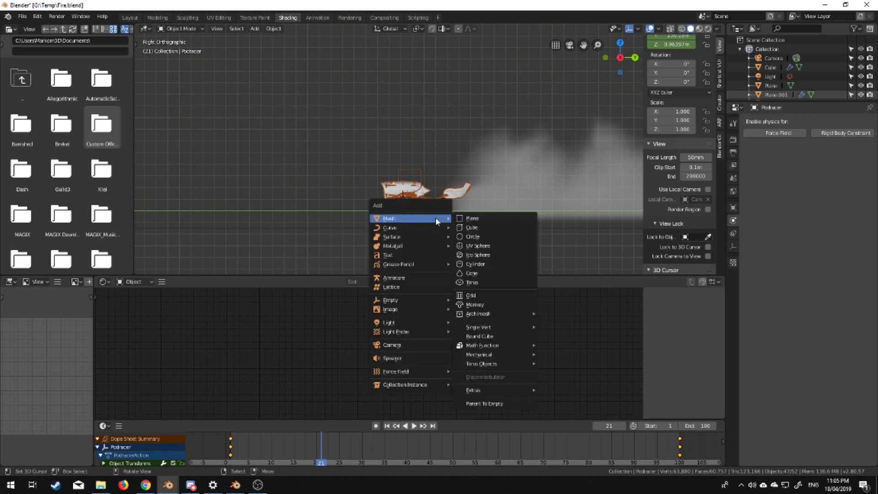
pyautogui.moveTo(425, 374)
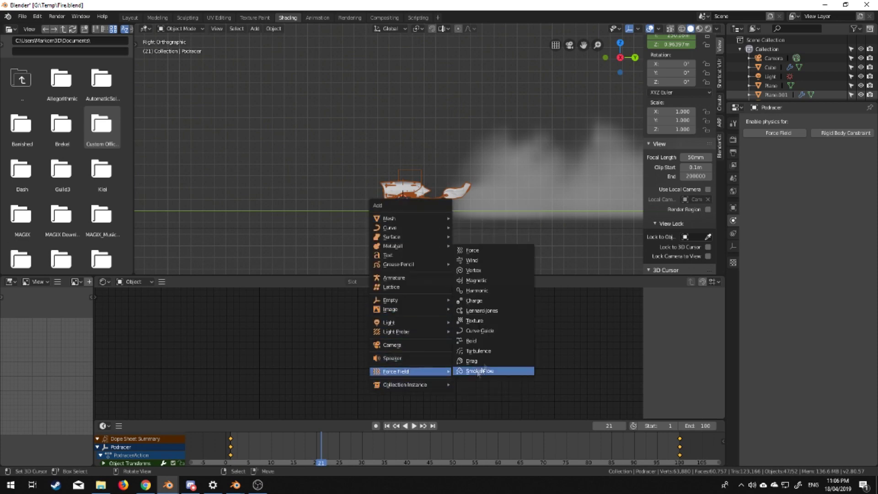
pyautogui.click(483, 260)
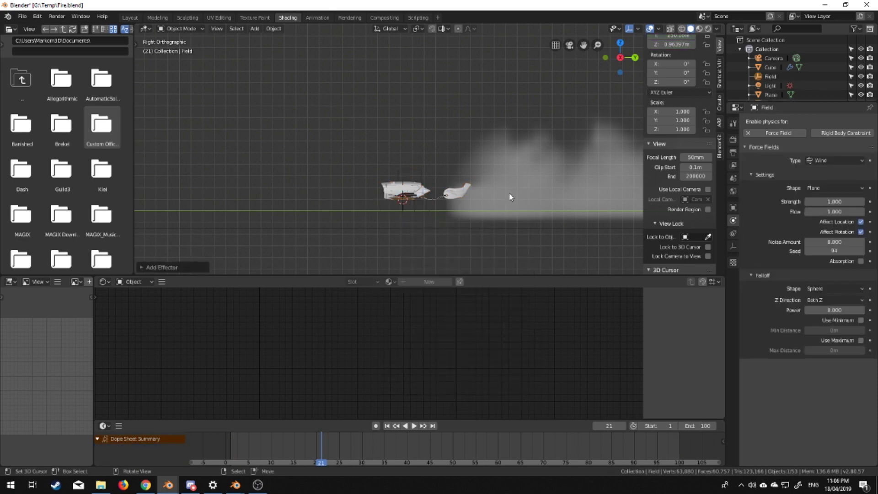
# Rotate the wind field to about -93° on X, scale it to about 2.378 and raise it to about 2.53 m on Z.
pyautogui.press('r')
pyautogui.click(435, 91)
pyautogui.press('s')
pyautogui.click(522, 216)
pyautogui.press('g')
pyautogui.click(523, 218)
pyautogui.press('r')
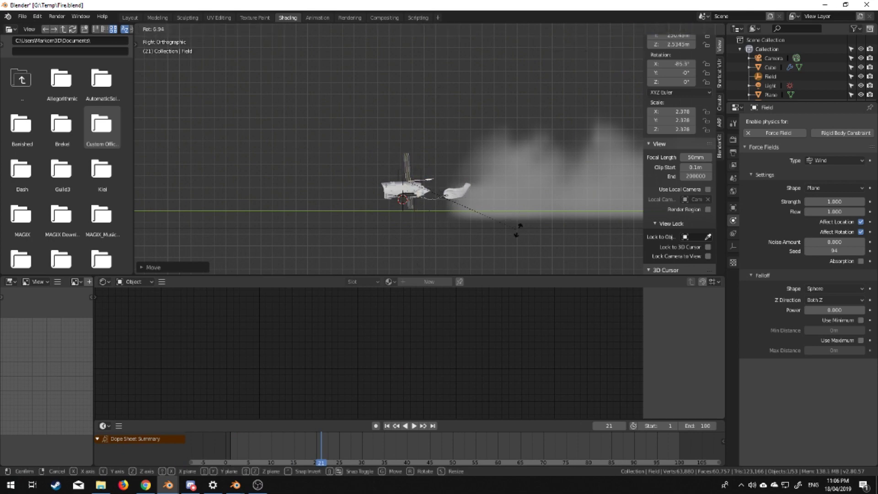
pyautogui.click(516, 247)
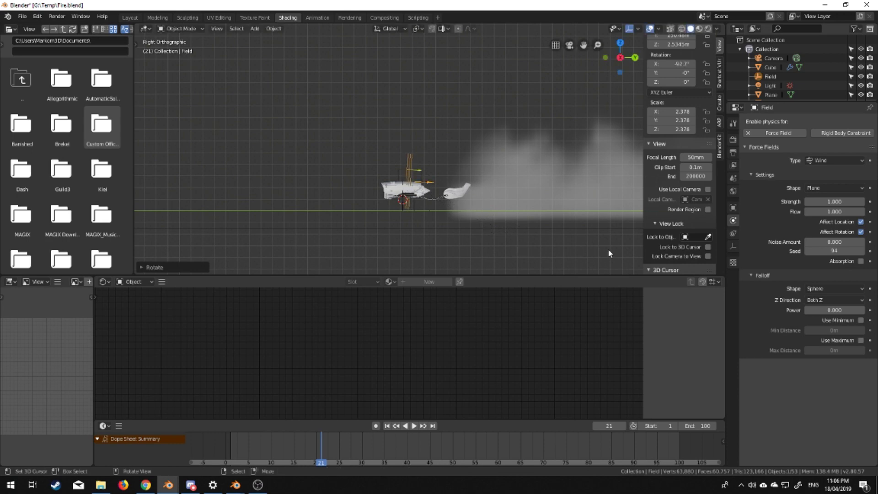
# Set the wind field's strength to 20.
pyautogui.click(827, 201)
pyautogui.write('20')
pyautogui.press('Return')
# Give the smoke emitter planes behind the podracer a new material and delete its Principled BSDF node.
pyautogui.moveTo(486, 192); pyautogui.dragTo(318, 178, button='middle')
pyautogui.press('KP_5')
pyautogui.moveTo(419, 235); pyautogui.dragTo(425, 134, button='middle')
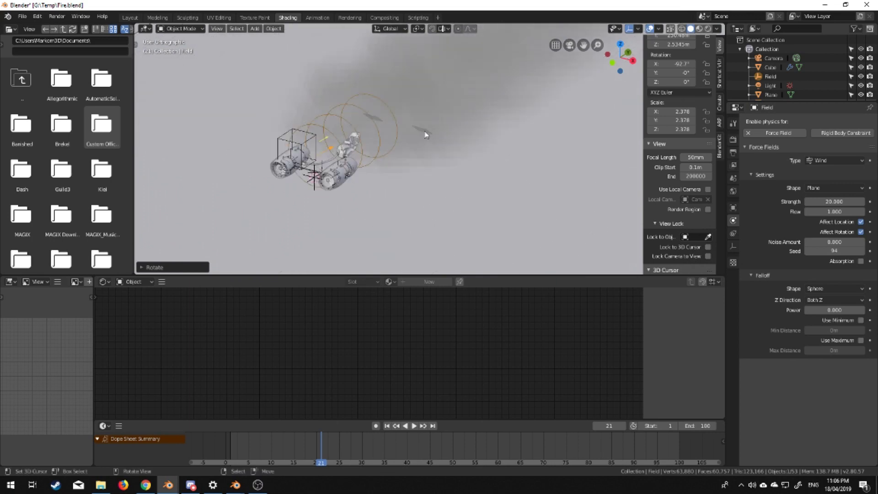
pyautogui.click(425, 132)
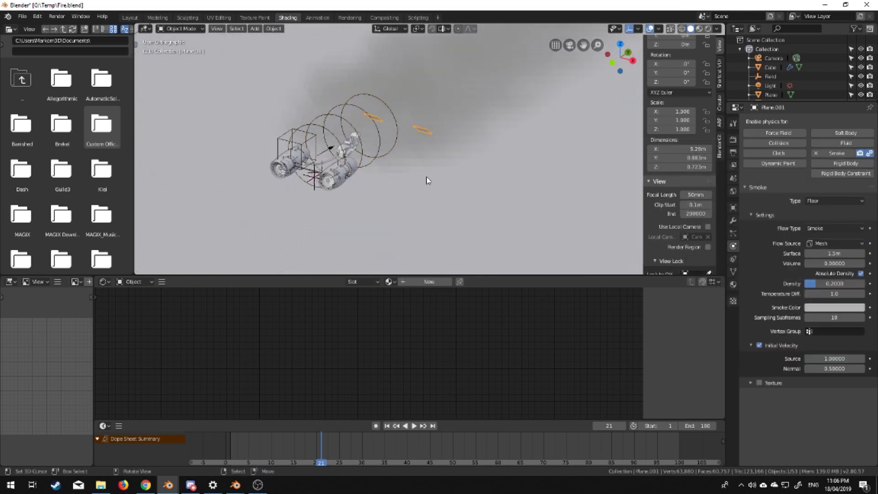
pyautogui.click(427, 281)
pyautogui.moveTo(387, 331); pyautogui.dragTo(386, 310, button='middle')
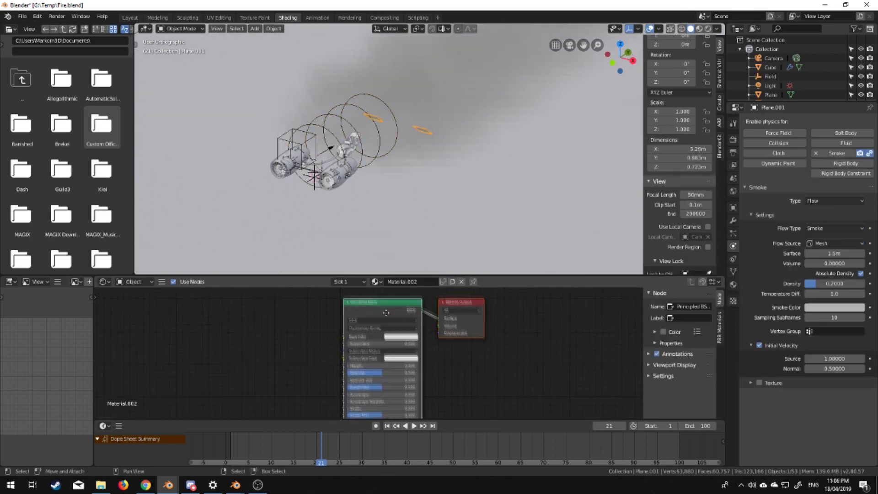
pyautogui.press('x')
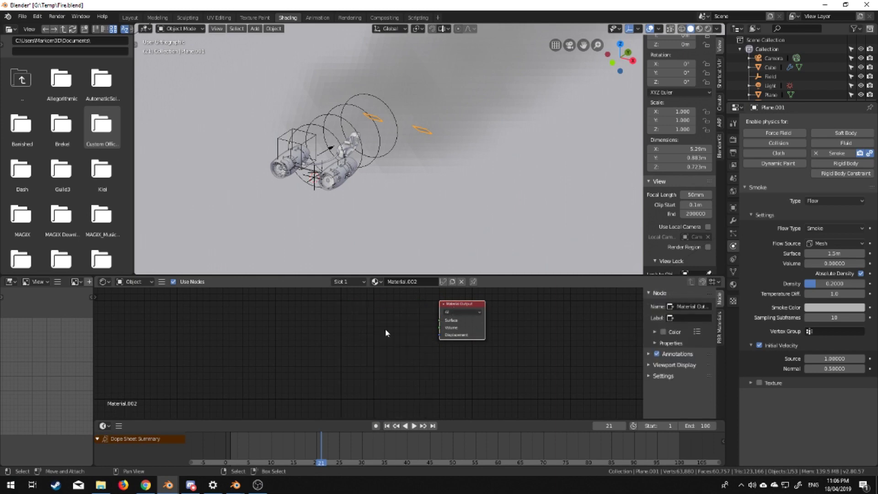
# Add a Transparent BSDF node, connect it to the emitter material's Surface output and preview it in rendered shading before returning to solid.
pyautogui.hotkey('shift', 'a')
pyautogui.write('trans')
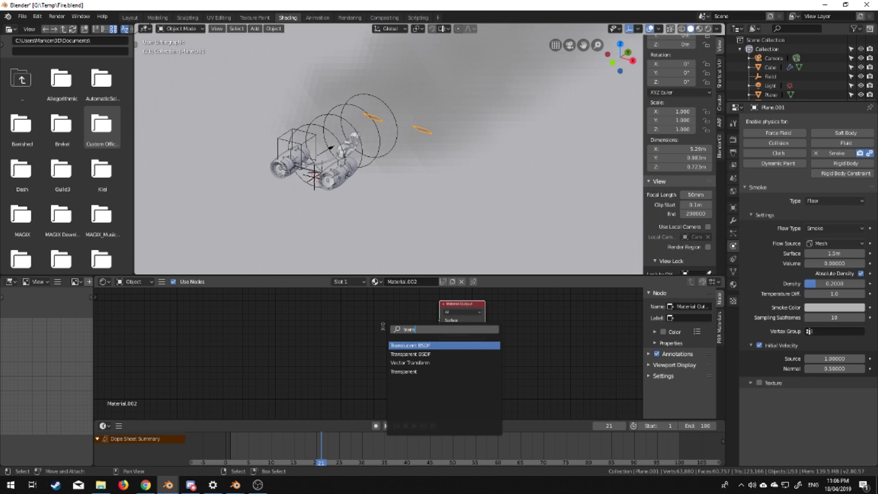
pyautogui.press('Down')
pyautogui.press('Return')
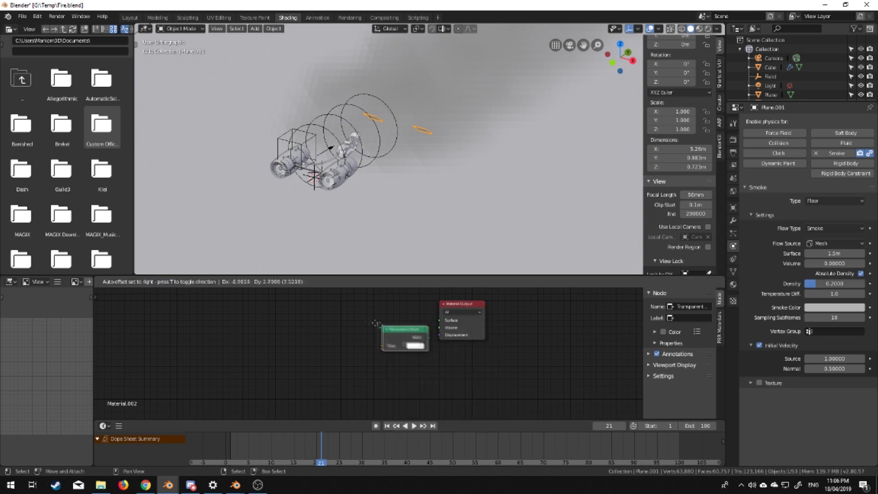
pyautogui.click(341, 317)
pyautogui.moveTo(382, 325); pyautogui.dragTo(440, 320)
pyautogui.hotkey('shift', 'z')
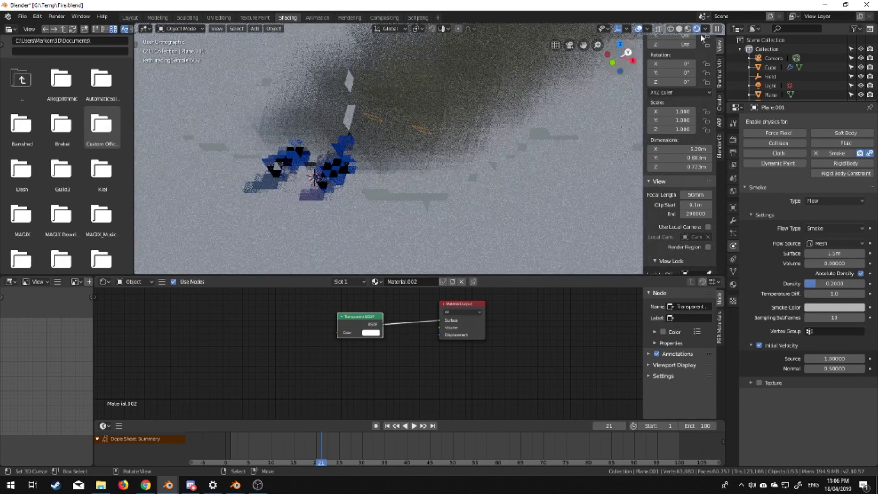
pyautogui.click(680, 31)
# Play the smoke animation from the first frame and stop it at frame 39 to compare the trail with the wind field.
pyautogui.scroll(-4, 425, 171)
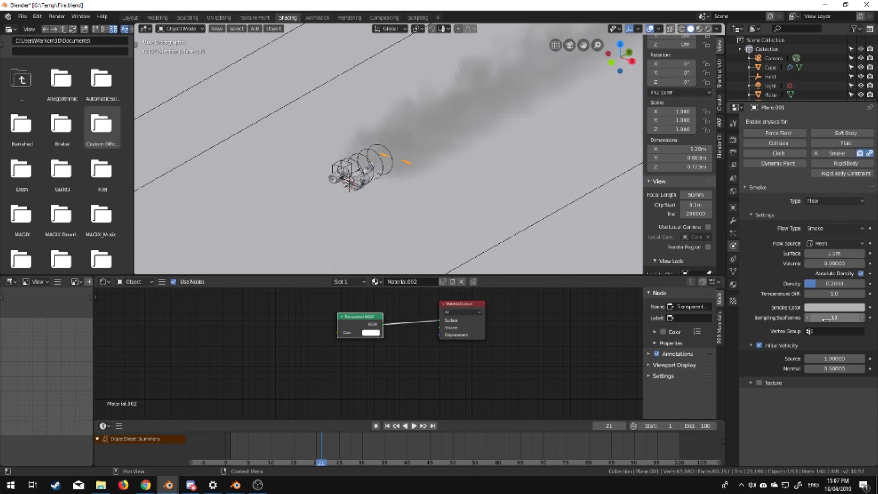
pyautogui.scroll(-1, 461, 186)
pyautogui.moveTo(468, 175); pyautogui.dragTo(416, 229, button='middle')
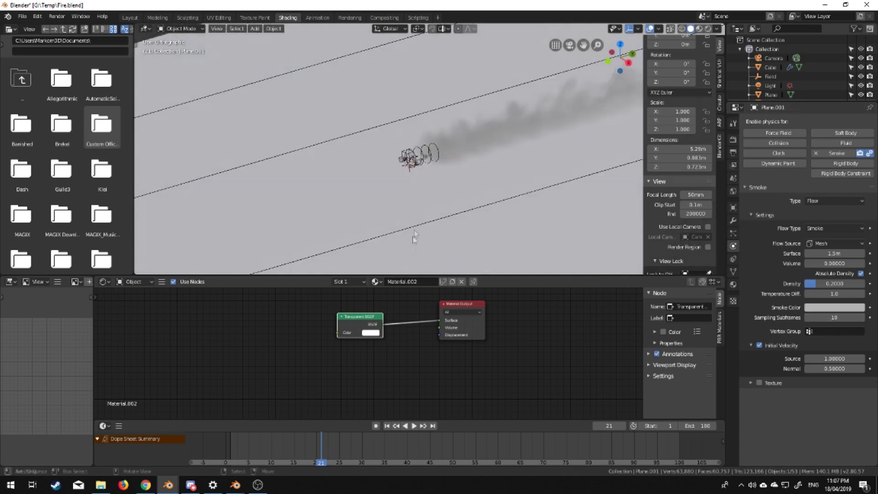
pyautogui.click(387, 426)
pyautogui.click(412, 426)
pyautogui.scroll(-5, 400, 224)
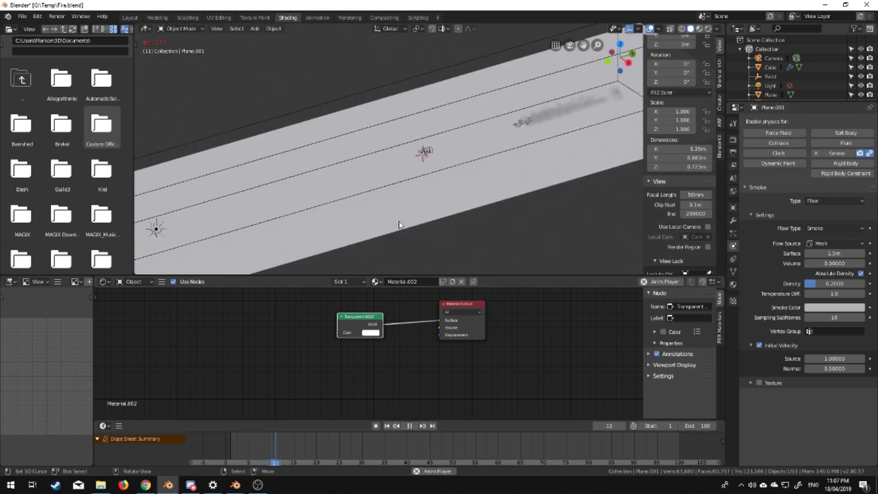
pyautogui.scroll(2, 425, 194)
pyautogui.click(410, 426)
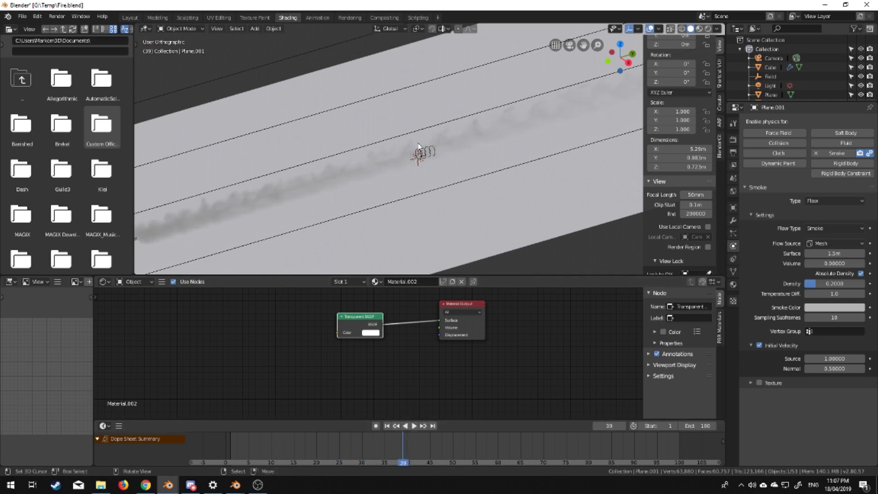
# Undo the last playback to put the timeline back on frame 1.
pyautogui.rightClick(421, 153)
pyautogui.scroll(2, 436, 170)
pyautogui.hotkey('ctrl', 'z')
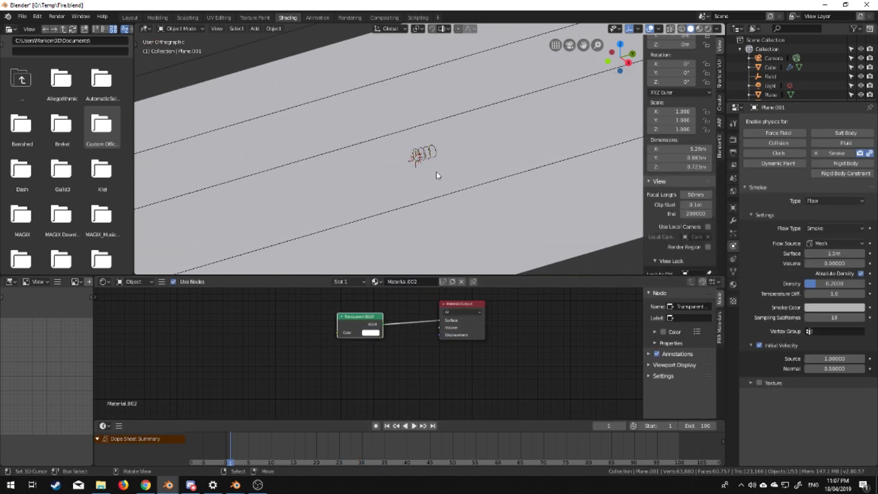
pyautogui.scroll(-4, 437, 172)
pyautogui.moveTo(396, 215); pyautogui.dragTo(484, 180, button='middle')
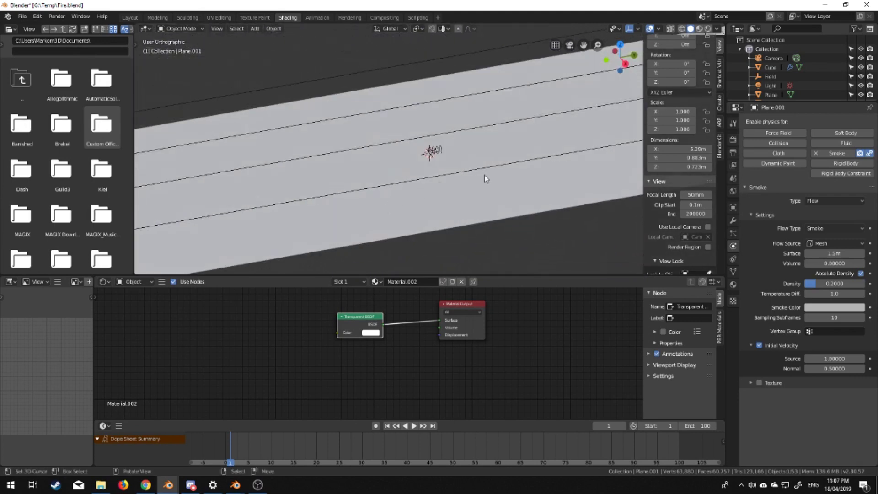
pyautogui.press('g')
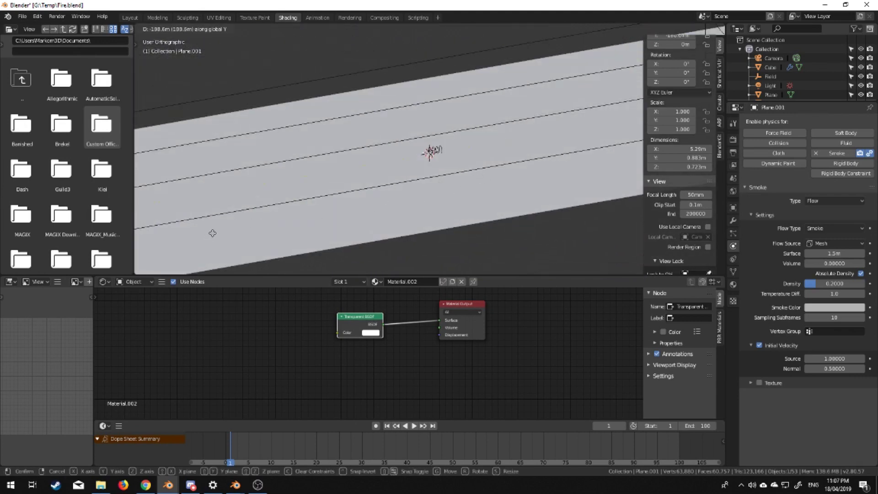
pyautogui.click(253, 227)
# Select the podracer and move it about -176 m along the global Y axis to the wind field.
pyautogui.moveTo(283, 219); pyautogui.dragTo(599, 89, button='middle')
pyautogui.click(604, 90)
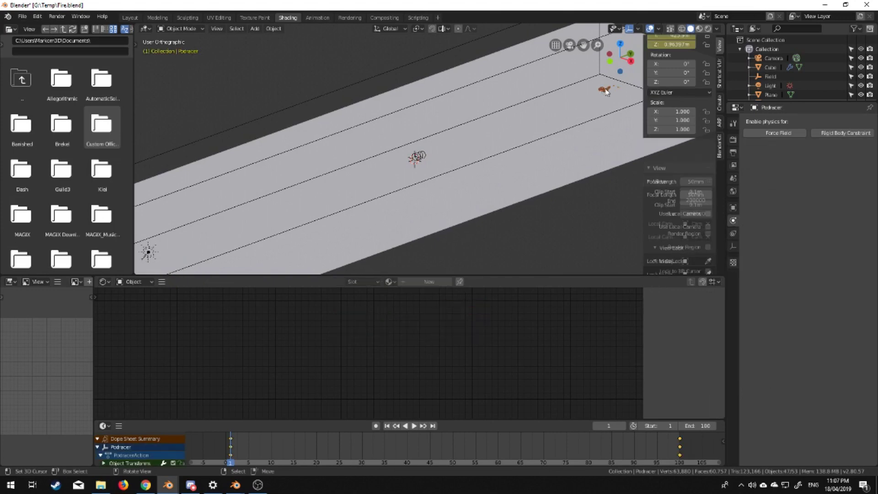
pyautogui.press('g')
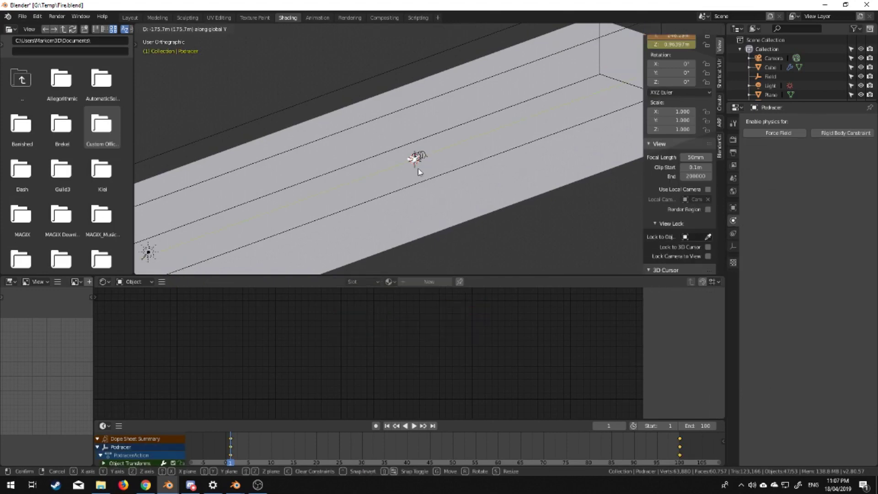
pyautogui.click(413, 157)
# Parent the wind force field to the podracer.
pyautogui.moveTo(414, 157); pyautogui.dragTo(392, 159, button='middle')
pyautogui.scroll(8, 393, 158)
pyautogui.scroll(2, 456, 174)
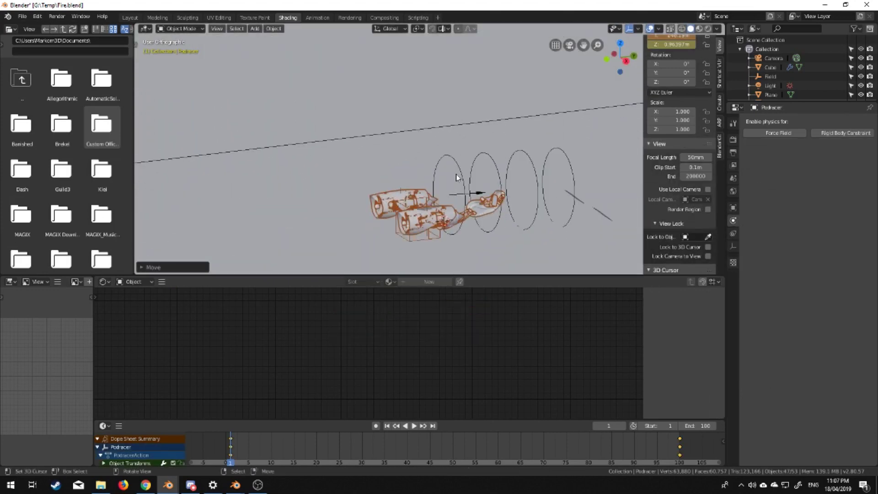
pyautogui.click(459, 177)
pyautogui.keyDown('shift'); pyautogui.click(442, 221); pyautogui.keyUp('shift')
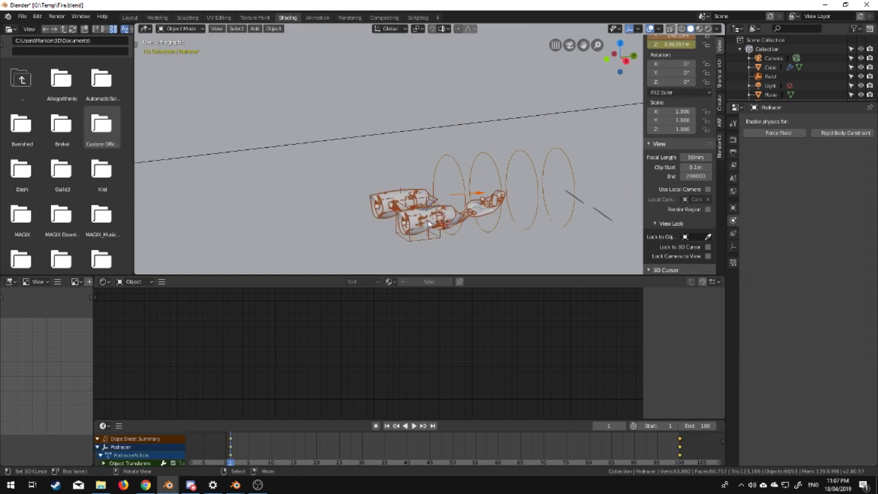
pyautogui.hotkey('ctrl', 'p')
pyautogui.click(428, 221)
# Select the smoke domain, delete its existing bake and bake the simulation again.
pyautogui.scroll(-3, 430, 229)
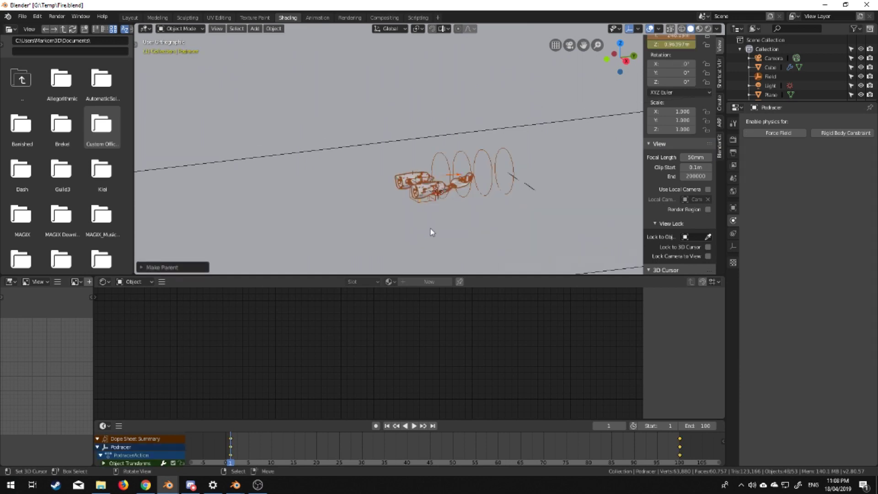
pyautogui.moveTo(432, 231); pyautogui.dragTo(456, 223, button='middle')
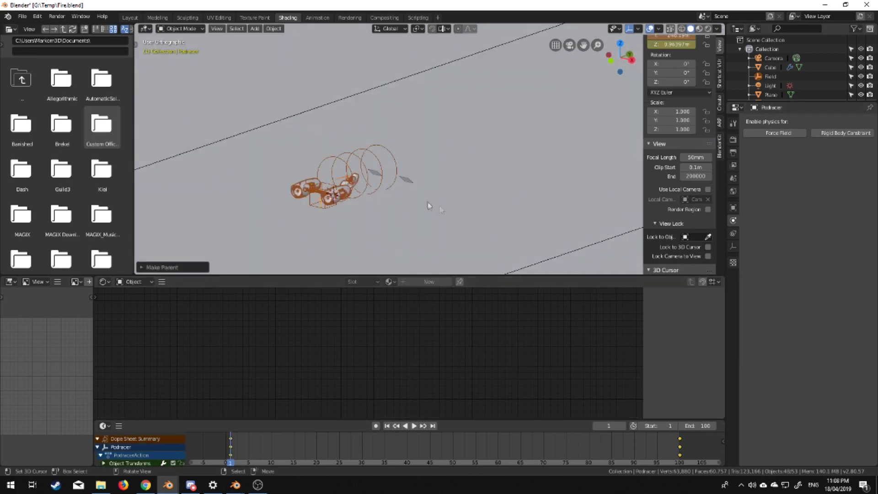
pyautogui.click(547, 260)
pyautogui.scroll(-5, 794, 380)
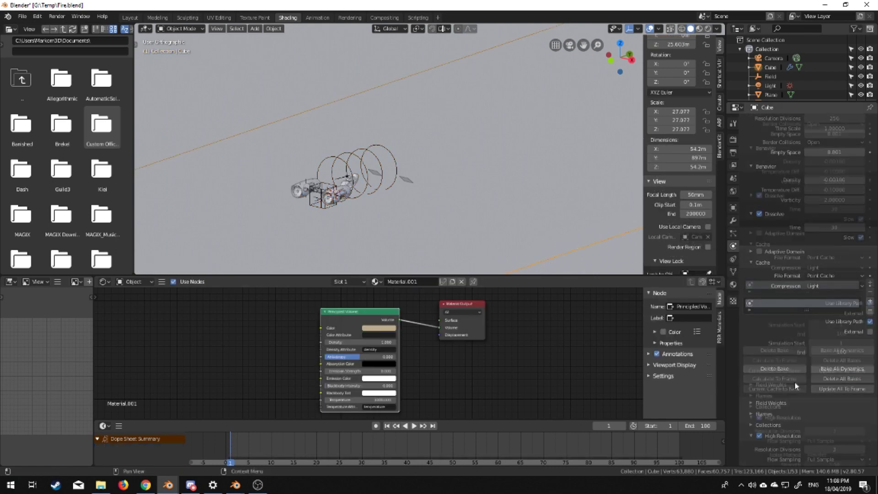
pyautogui.click(783, 320)
pyautogui.click(783, 320)
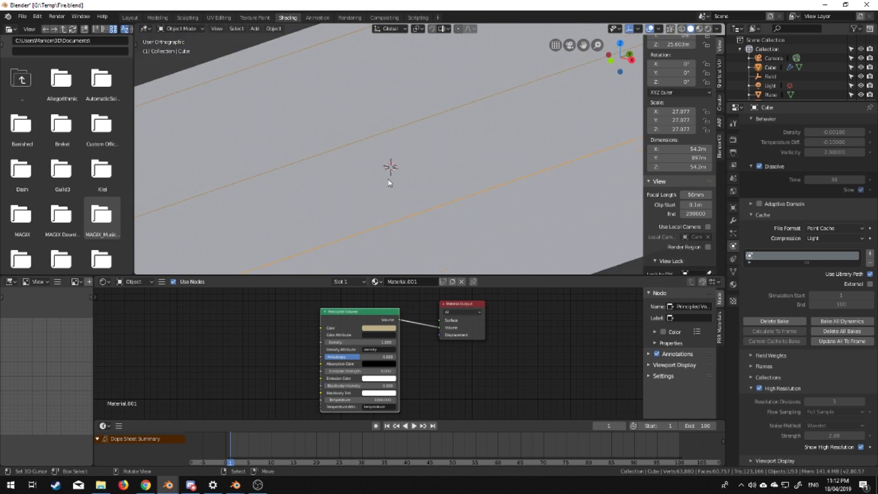
# Play the newly baked smoke with the whole domain in view and stop at frame 43.
pyautogui.scroll(-5, 488, 170)
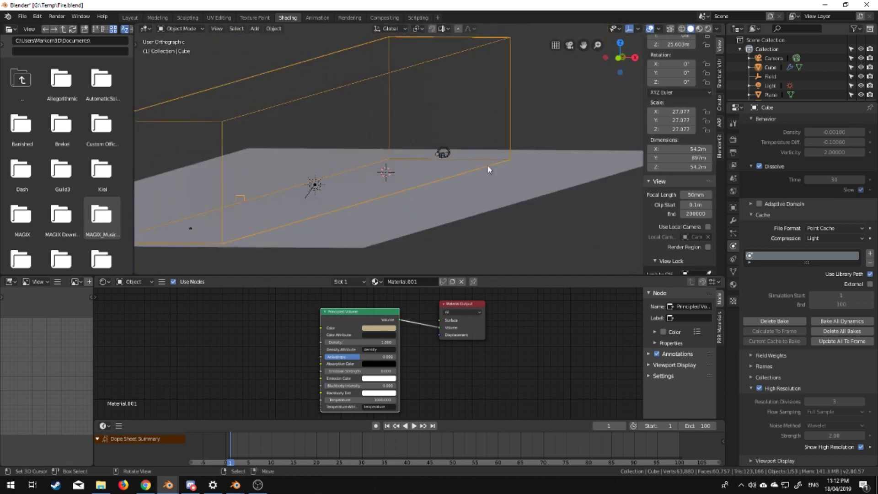
pyautogui.press('space')
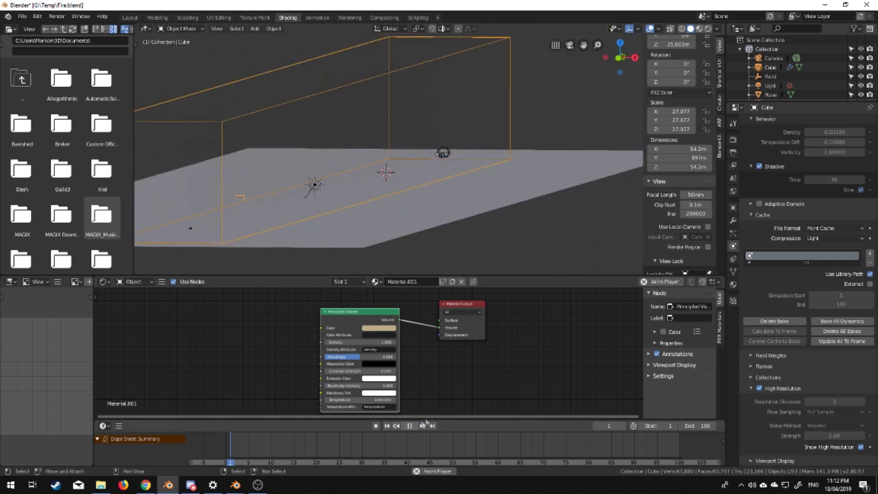
pyautogui.moveTo(503, 212); pyautogui.dragTo(482, 202, button='middle')
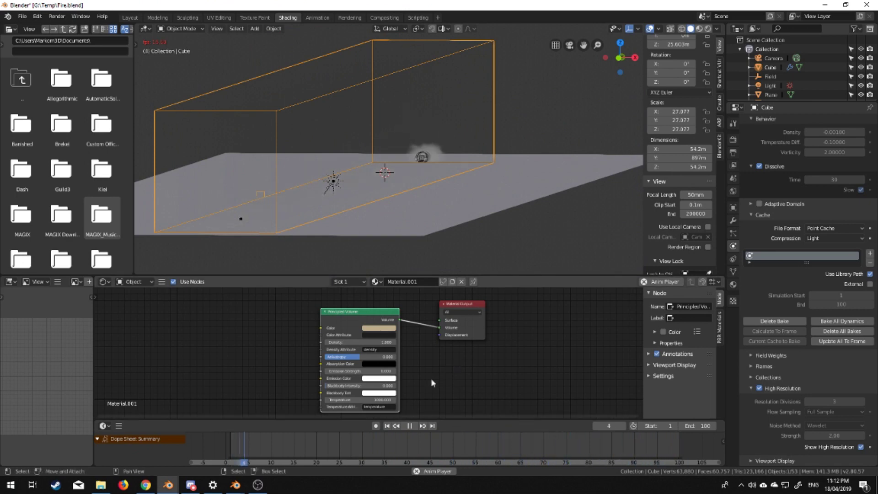
pyautogui.click(407, 425)
# Look through the camera and advance the animation to frame 93 to examine the smoke behind the podracer.
pyautogui.moveTo(387, 219); pyautogui.dragTo(404, 201, button='middle')
pyautogui.press('KP_0')
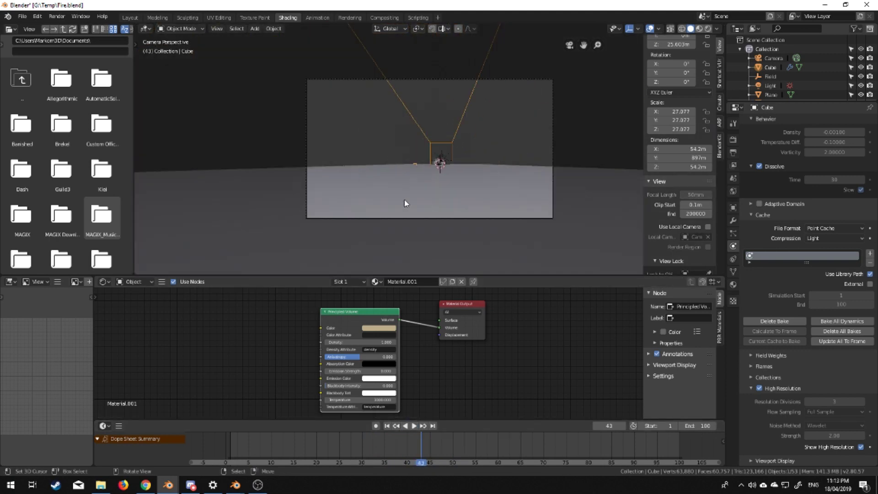
pyautogui.scroll(2, 406, 203)
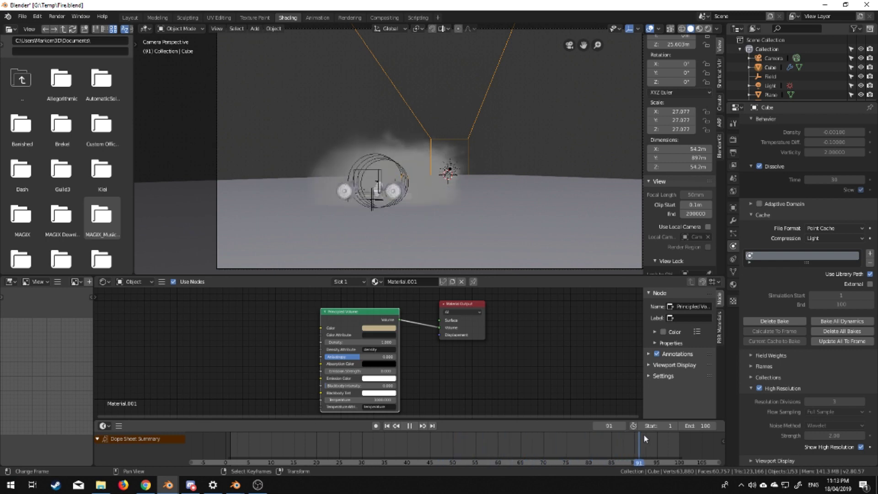
pyautogui.press('space')
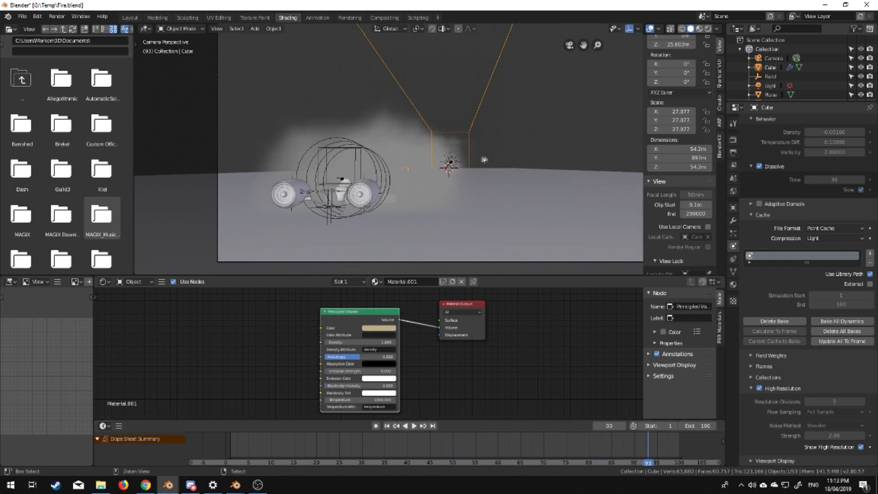
pyautogui.keyDown('shift'); pyautogui.moveTo(457, 133); pyautogui.dragTo(426, 133, button='middle'); pyautogui.keyUp('shift')
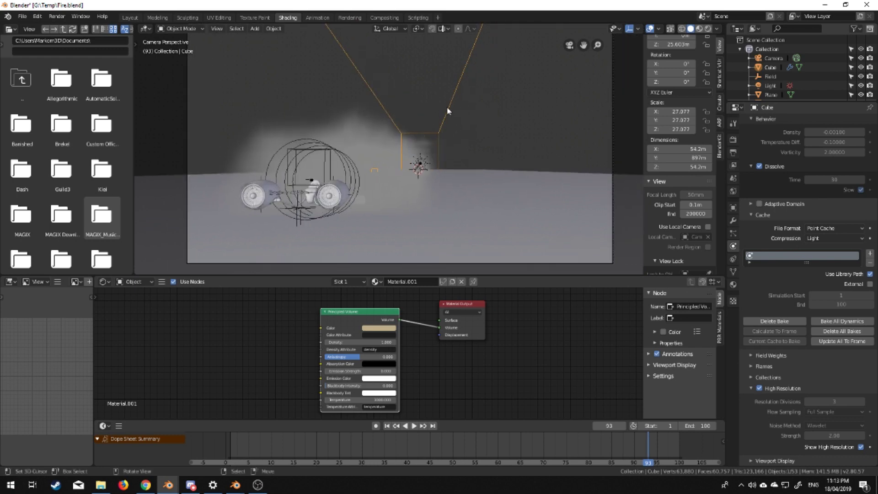
pyautogui.hotkey('ctrl', 'v')
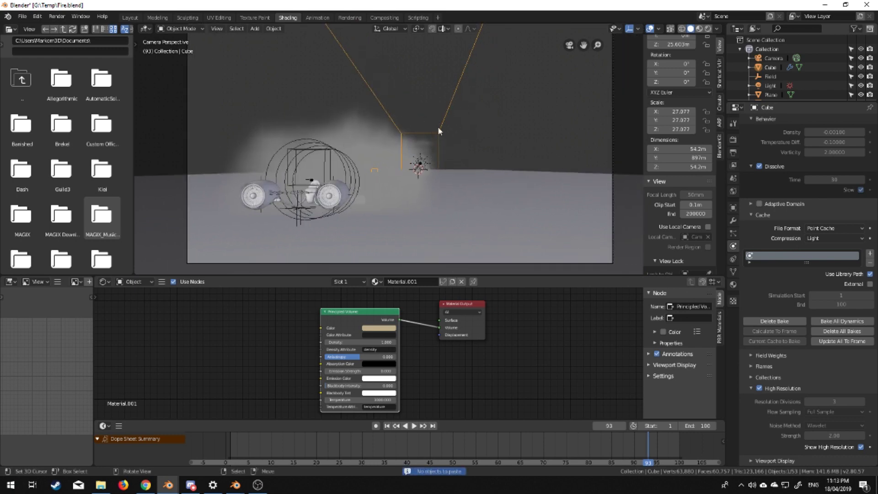
# Select the camera and mark a render region around the podracer and most of the smoke behind it.
pyautogui.click(611, 162)
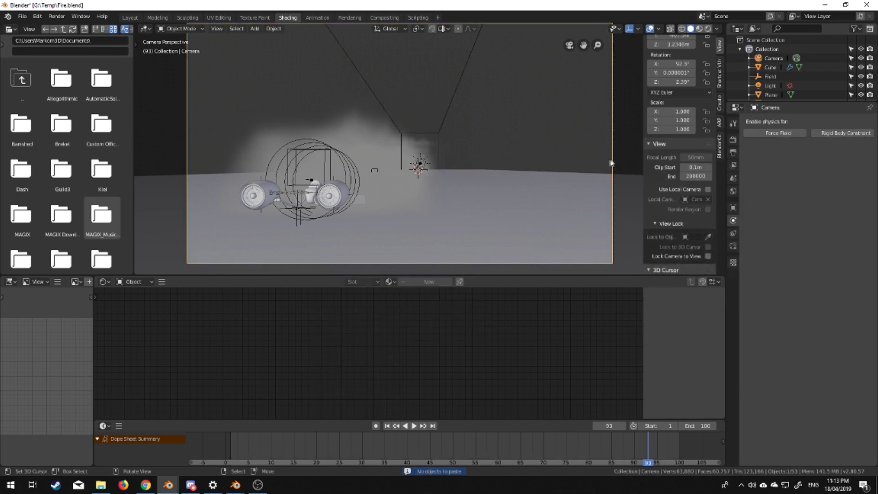
pyautogui.press('b')
pyautogui.moveTo(404, 136); pyautogui.dragTo(231, 237)
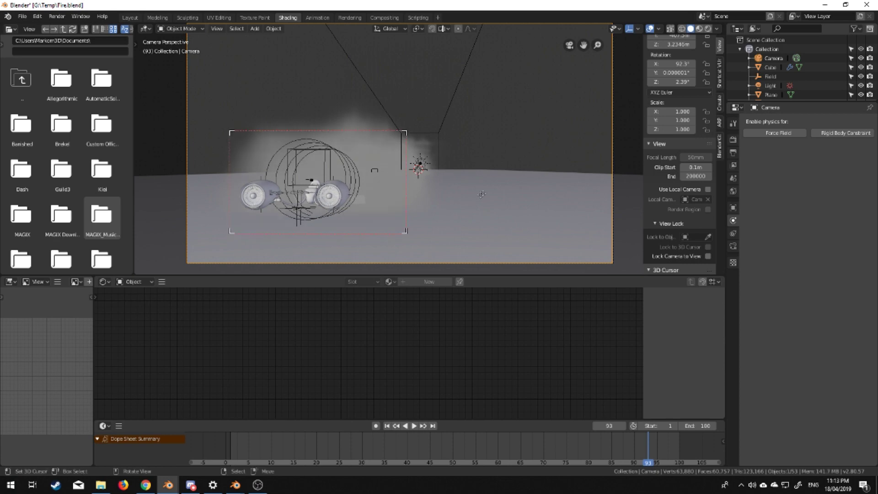
# Set the Cycles render samples to 64 and turn off Hair for the scene.
pyautogui.click(733, 124)
pyautogui.click(733, 138)
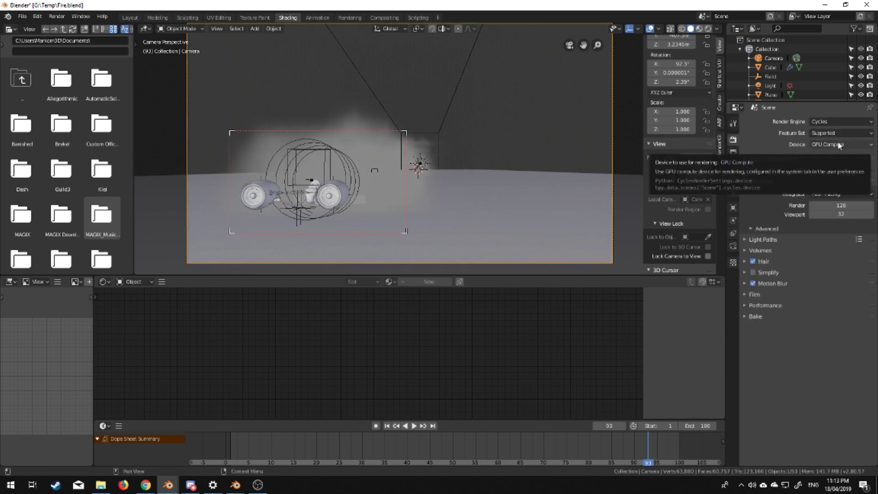
pyautogui.click(833, 208)
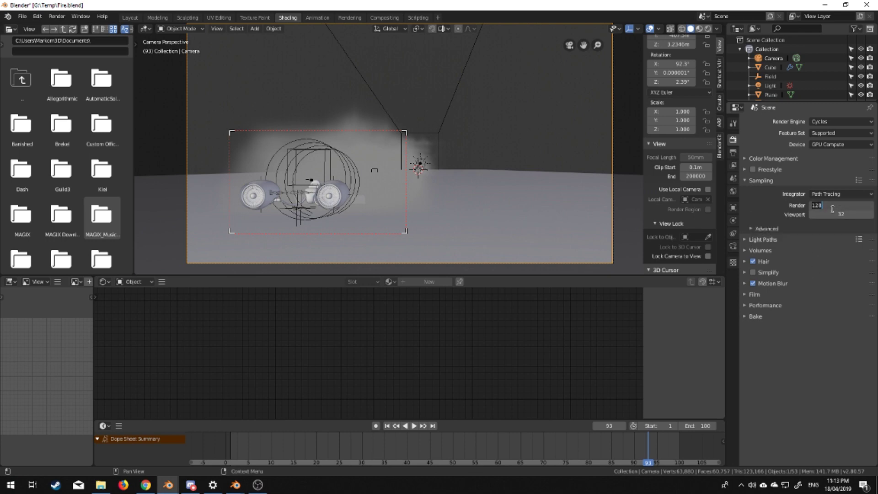
pyautogui.press('Return')
pyautogui.click(753, 262)
pyautogui.click(746, 251)
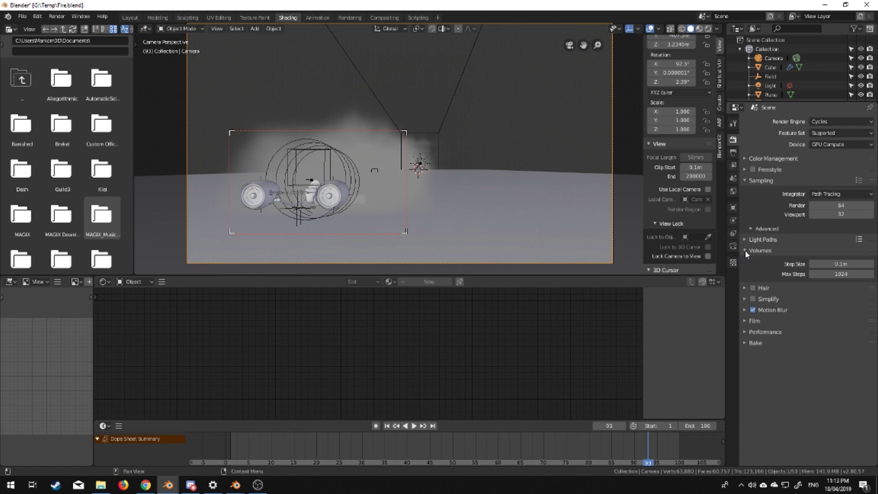
pyautogui.click(745, 251)
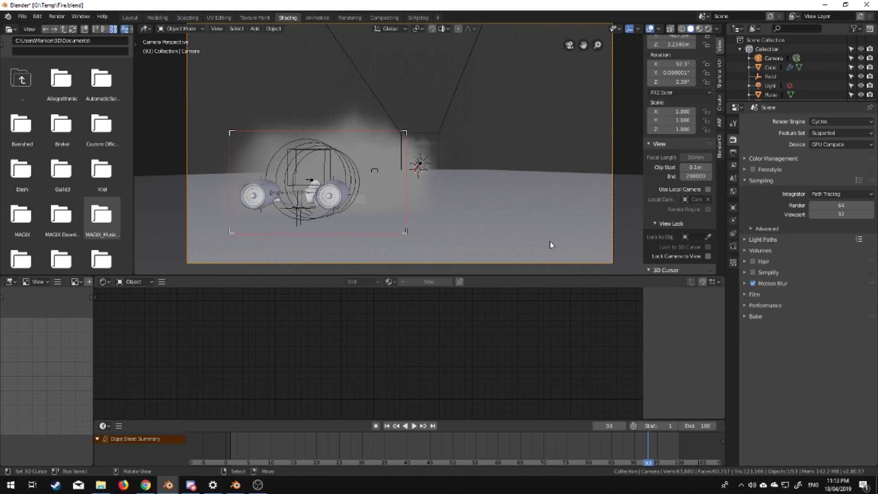
# Render the marked region of frame 93 to examine the podracer and smoke, and close the result.
pyautogui.press('F12')
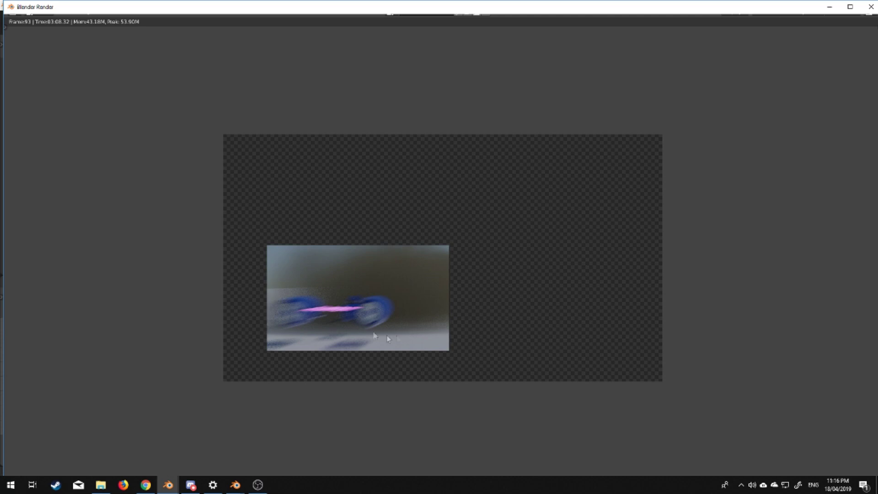
pyautogui.click(871, 7)
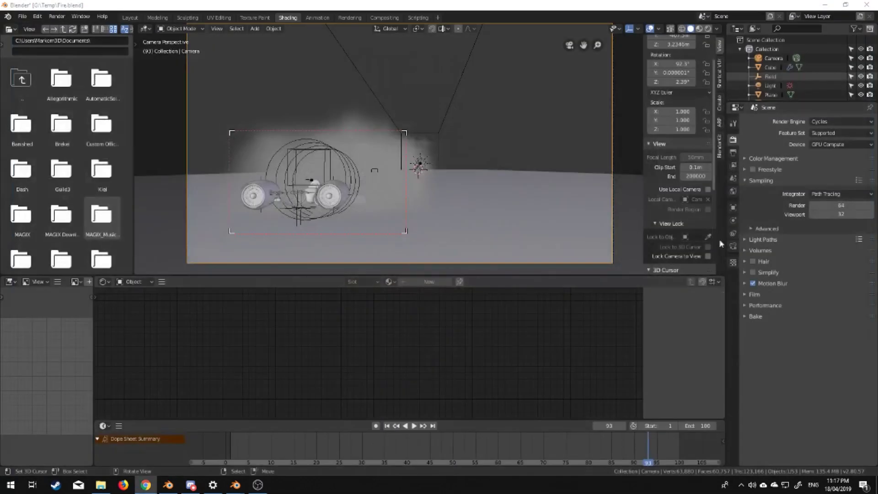
# Set the output resolution to 1280 by 720 px.
pyautogui.click(733, 153)
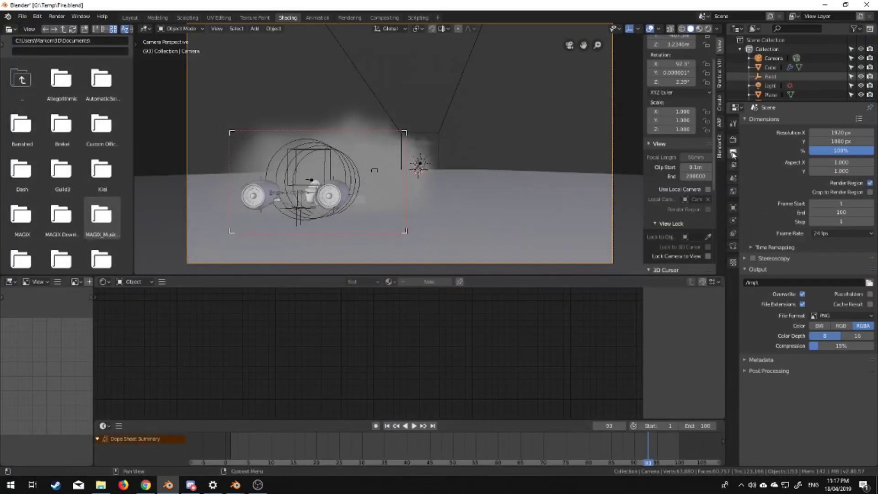
pyautogui.click(838, 132)
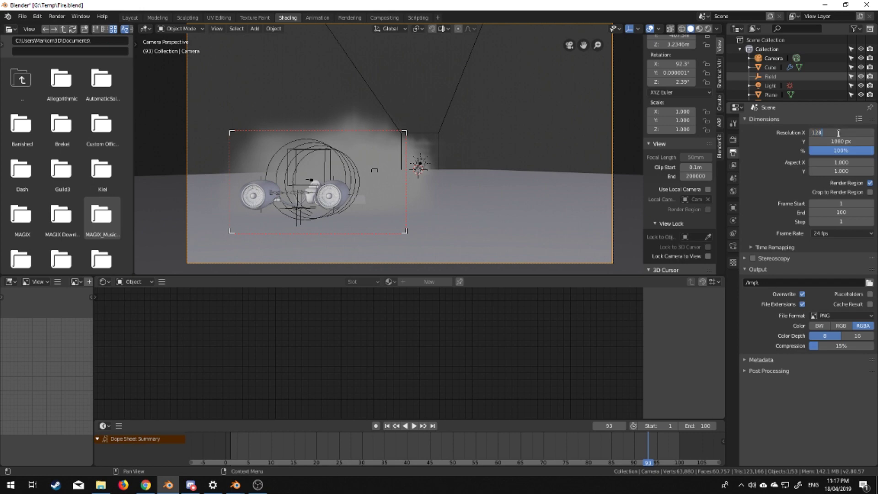
pyautogui.write('1280')
pyautogui.press('Tab')
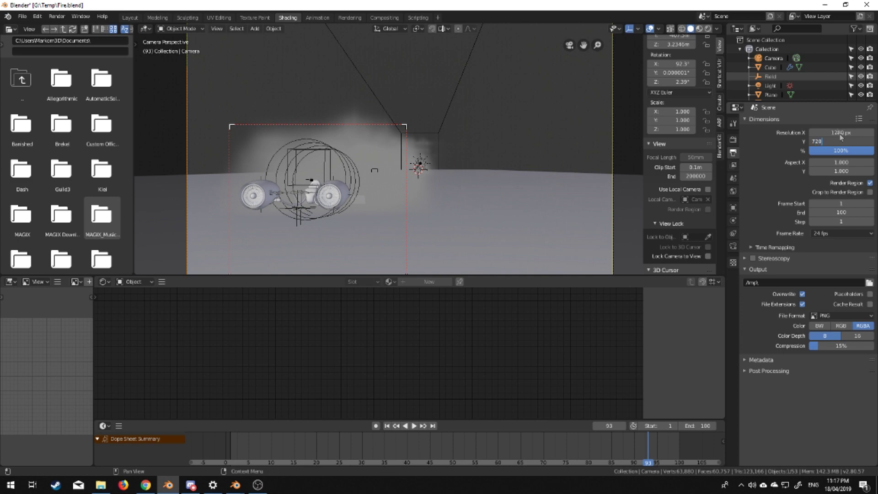
pyautogui.write('720')
pyautogui.press('Return')
# Clear the render region so the full camera frame is rendered.
pyautogui.hotkey('ctrl', 'b')
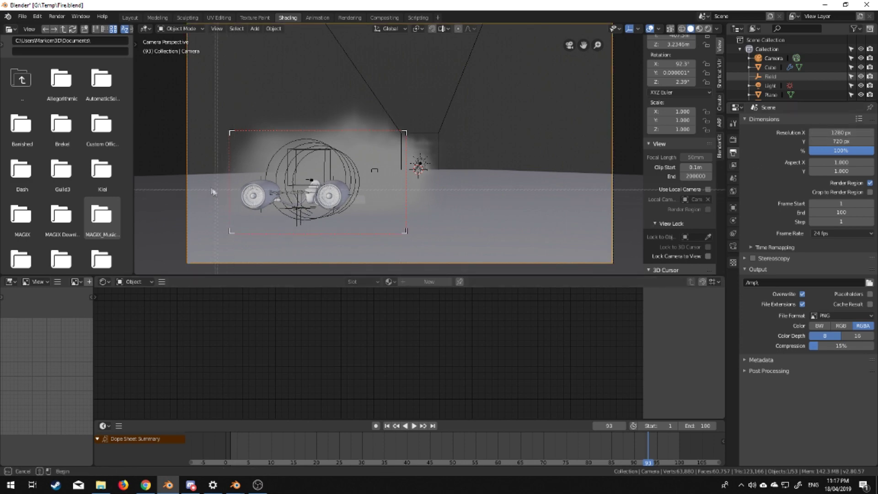
pyautogui.moveTo(170, 160); pyautogui.dragTo(155, 204)
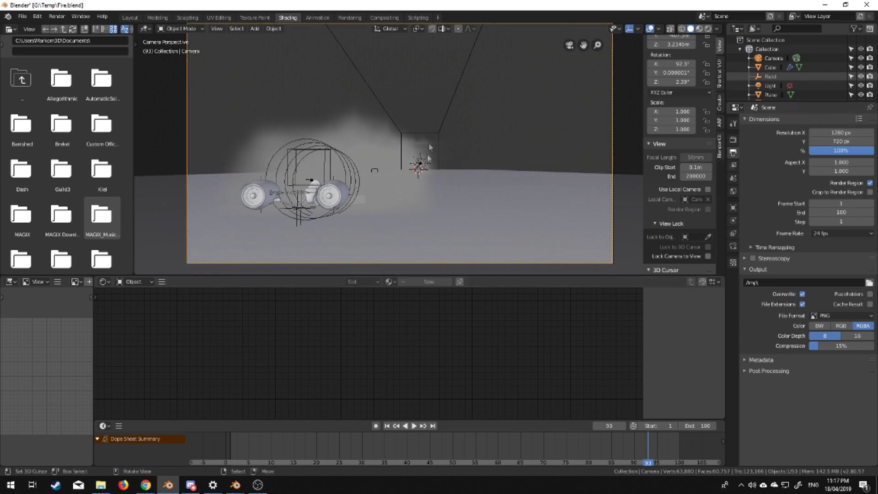
pyautogui.hotkey('ctrl', 'alt', 'b')
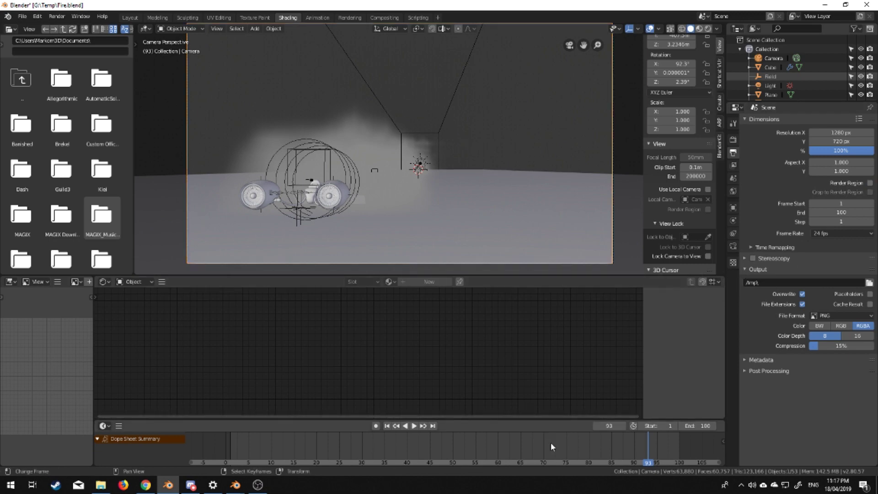
# Set the Cycles render samples to 128.
pyautogui.click(733, 191)
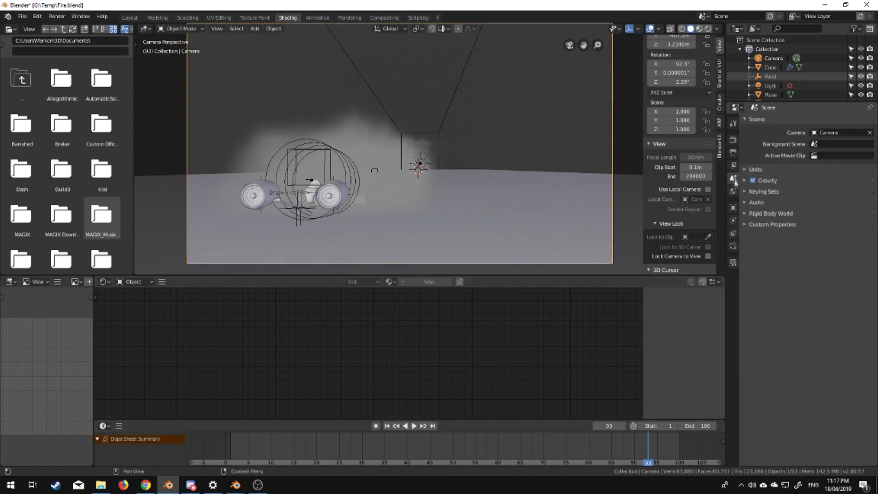
pyautogui.click(733, 139)
pyautogui.doubleClick(829, 205)
pyautogui.press('Return')
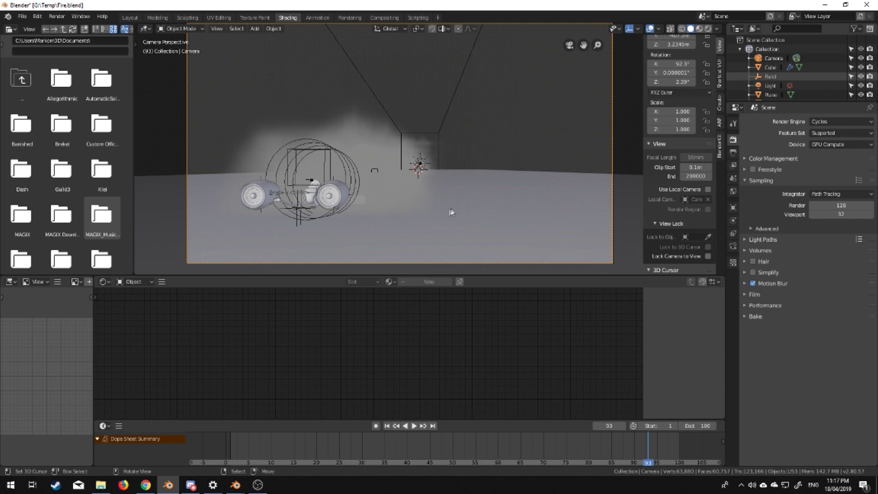
# Mark a small render region at the smoke's edge above the light, test-render it and leave the render view.
pyautogui.hotkey('ctrl', 'b')
pyautogui.moveTo(456, 130); pyautogui.dragTo(411, 150)
pyautogui.press('F12')
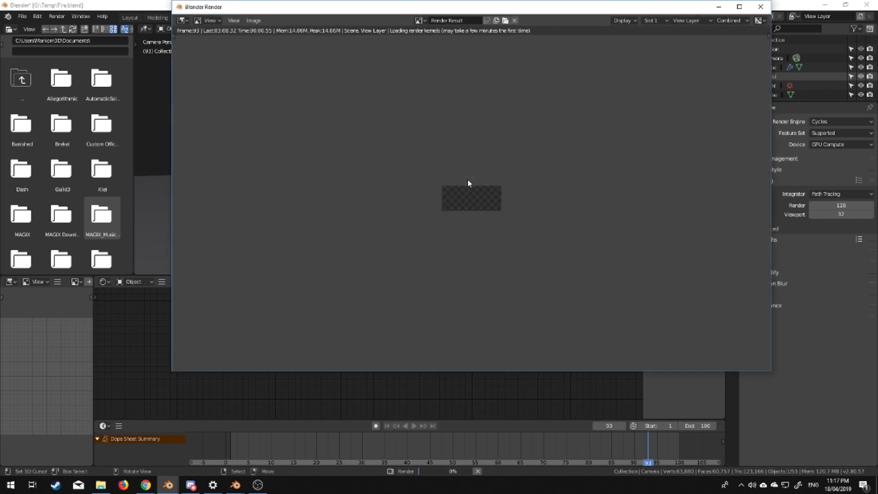
pyautogui.press('Escape')
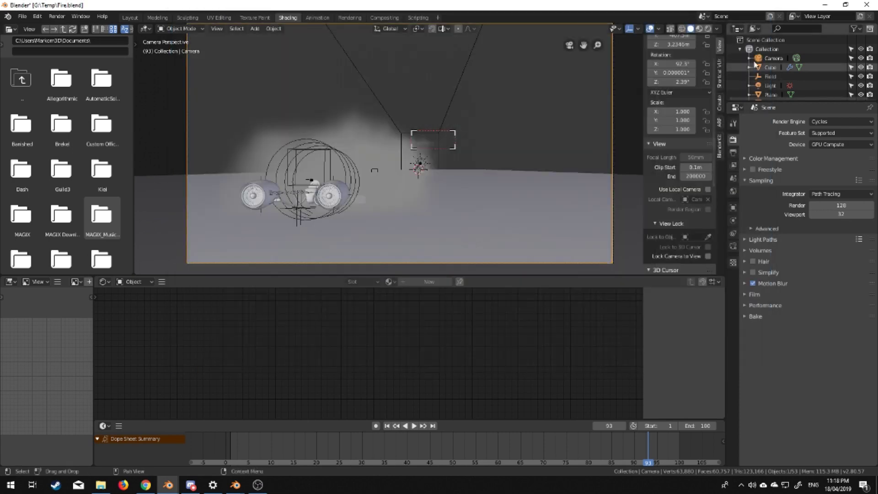